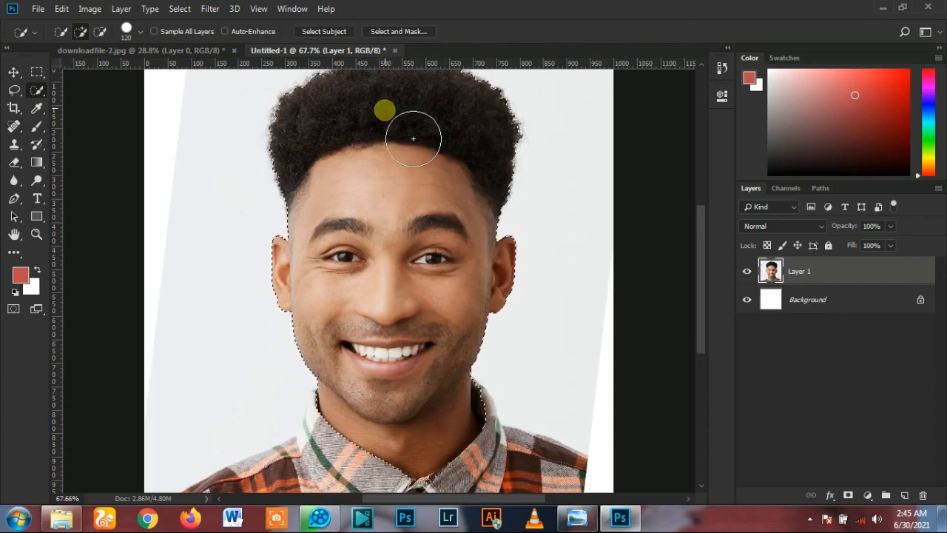
Extend the quick selection over the plaid shirt's right-hand shoulder down to the edge of the photo
{"action": "scroll", "coordinate": [387, 422], "scroll_direction": "down", "scroll_amount": 1}
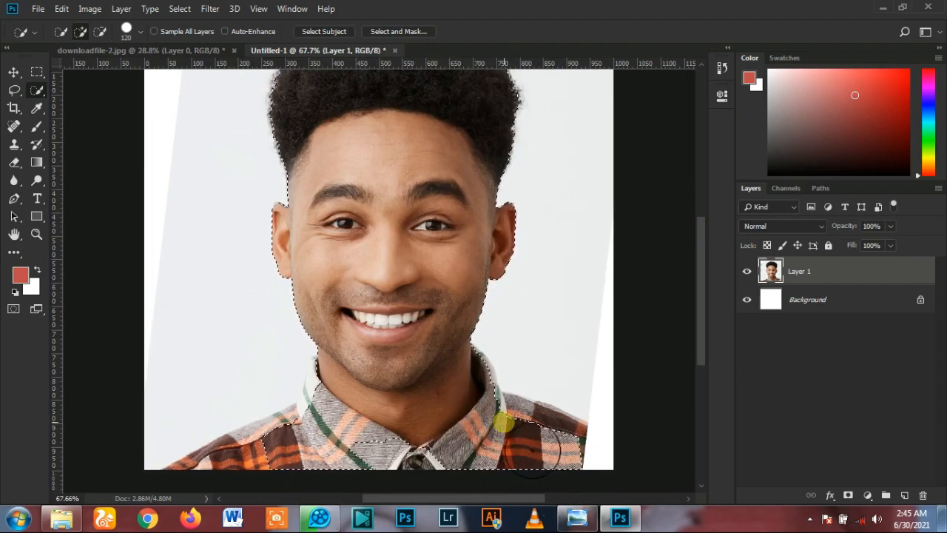
{"action": "scroll", "coordinate": [581, 466], "scroll_direction": "up", "scroll_amount": 2}
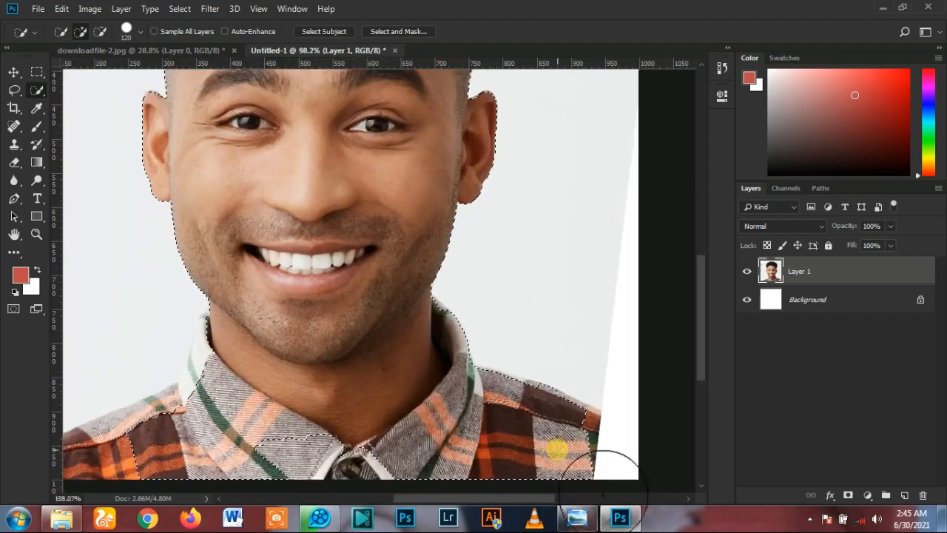
{"action": "scroll", "coordinate": [603, 494], "scroll_direction": "up", "scroll_amount": 2}
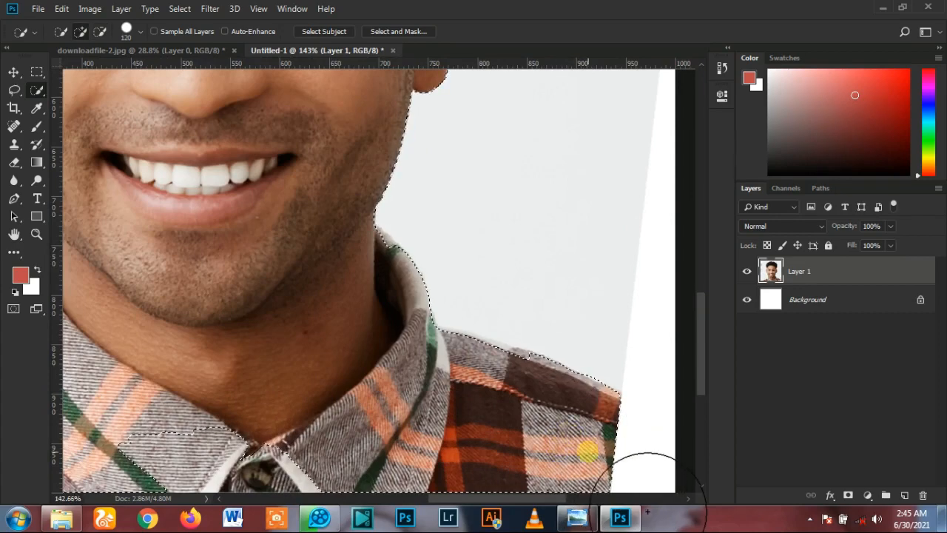
{"action": "left_click", "coordinate": [503, 410]}
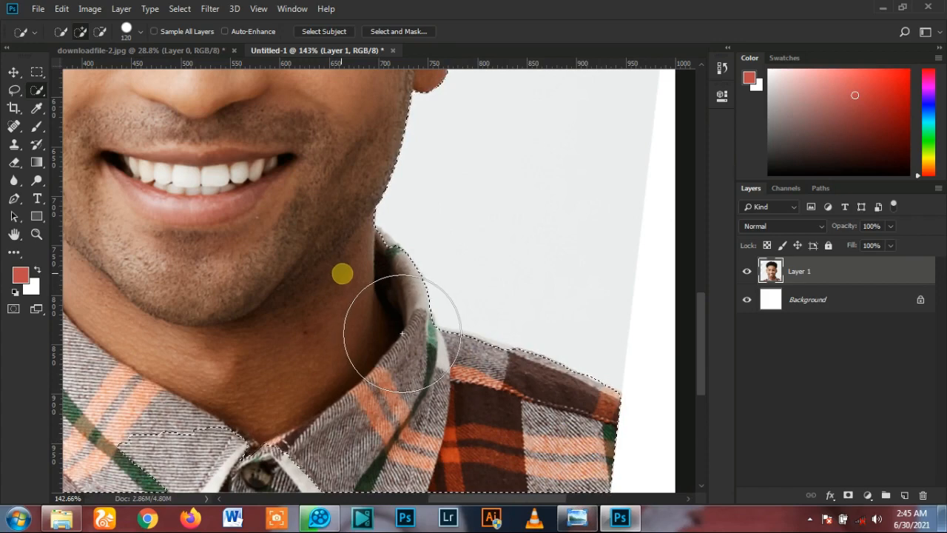
Add the shirt's left-hand shoulder and collar to the selection, and subtract the background area caught beside that shoulder
{"action": "scroll", "coordinate": [623, 370], "scroll_direction": "down", "scroll_amount": 3}
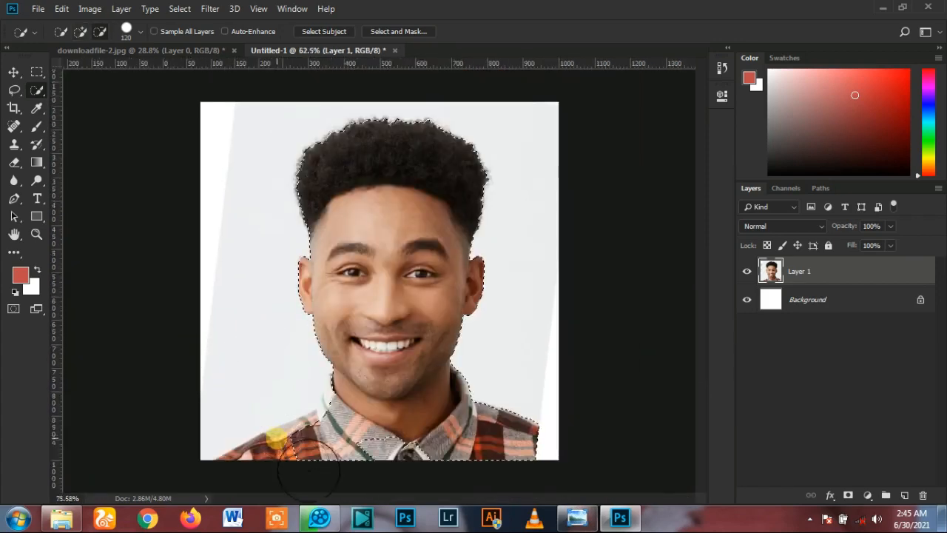
{"action": "scroll", "coordinate": [309, 470], "scroll_direction": "up", "scroll_amount": 4}
{"action": "scroll", "coordinate": [342, 485], "scroll_direction": "down", "scroll_amount": 4}
{"action": "scroll", "coordinate": [155, 382], "scroll_direction": "down", "scroll_amount": 3}
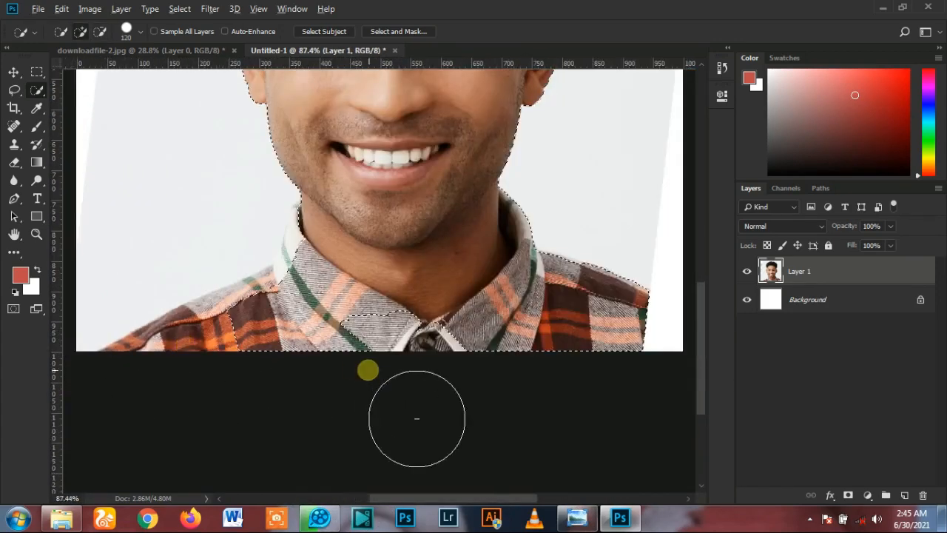
{"action": "scroll", "coordinate": [416, 419], "scroll_direction": "up", "scroll_amount": 3}
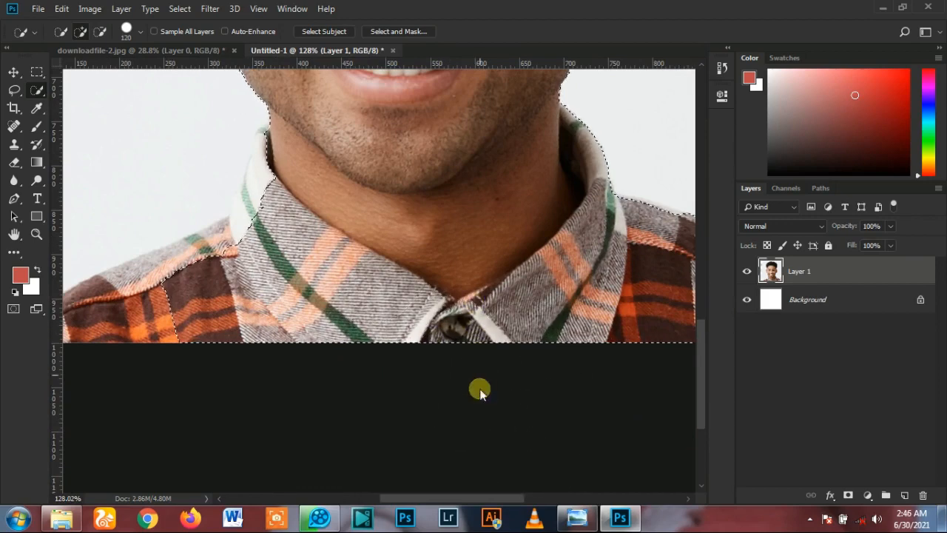
{"action": "scroll", "coordinate": [355, 388], "scroll_direction": "down", "scroll_amount": 3}
{"action": "scroll", "coordinate": [465, 398], "scroll_direction": "up", "scroll_amount": 3}
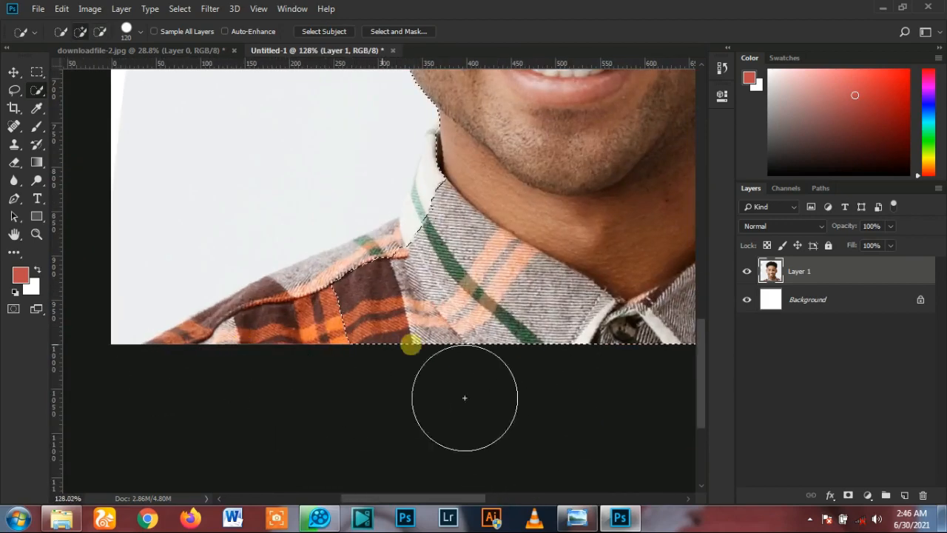
{"action": "mouse_move", "coordinate": [215, 389]}
{"action": "left_mouse_down"}
{"action": "mouse_move", "coordinate": [141, 416]}
{"action": "mouse_move", "coordinate": [228, 358]}
{"action": "mouse_move", "coordinate": [106, 399]}
{"action": "left_mouse_up"}
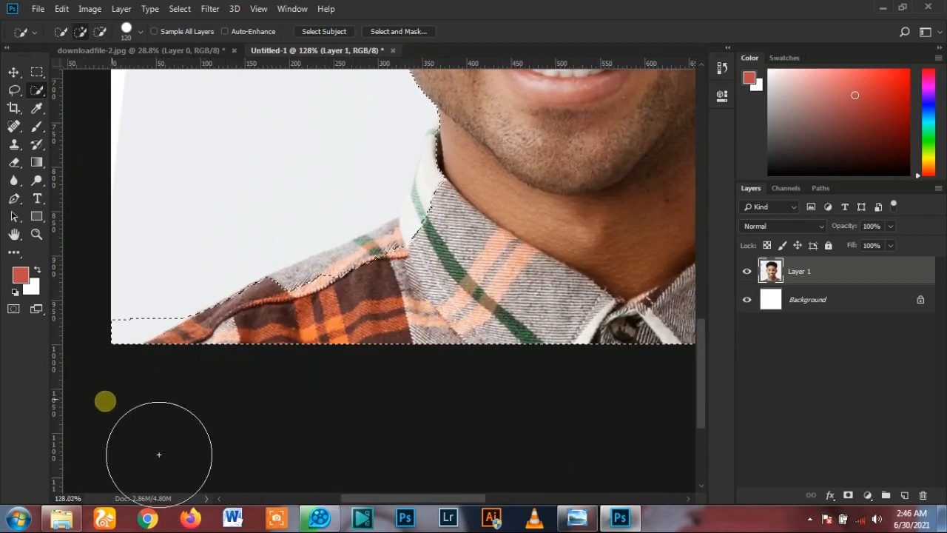
{"action": "left_click", "coordinate": [181, 342], "text": "alt"}
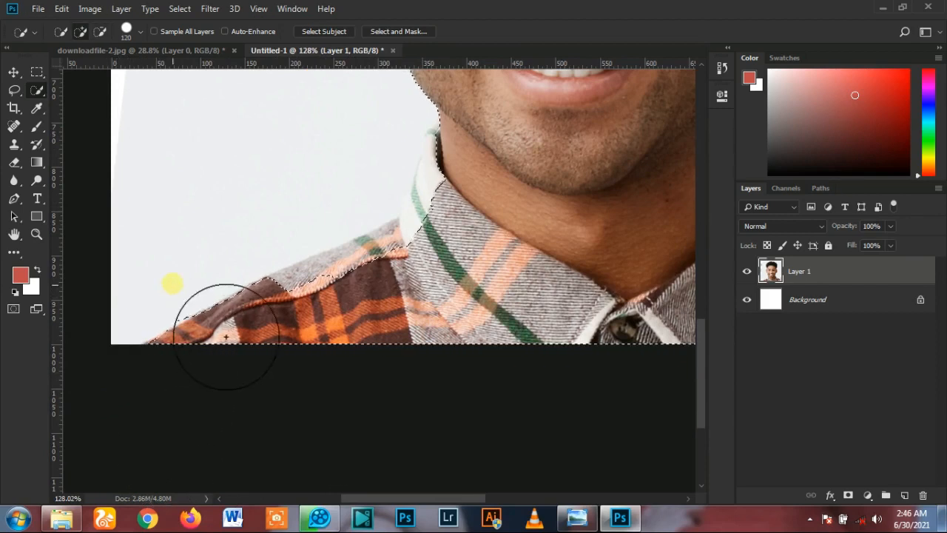
{"action": "left_click", "coordinate": [480, 313]}
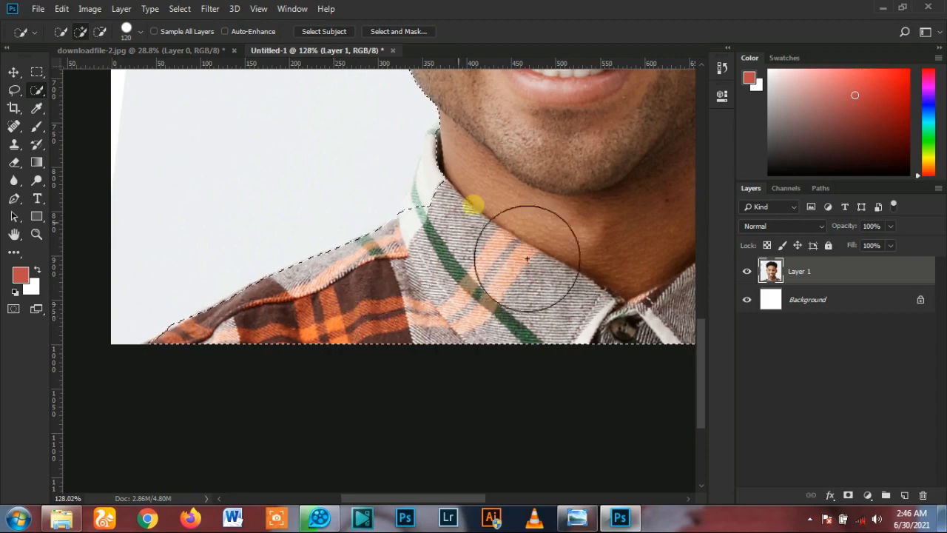
{"action": "scroll", "coordinate": [528, 251], "scroll_direction": "up", "scroll_amount": 2}
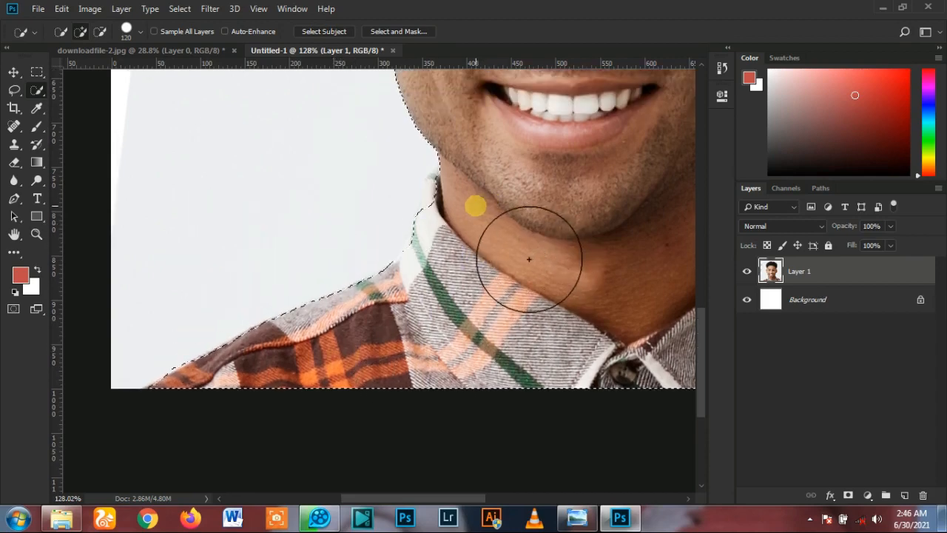
Open the man's selection in Select and Mask and enable Decontaminate Colors at 100%
{"action": "scroll", "coordinate": [236, 237], "scroll_direction": "down", "scroll_amount": 3}
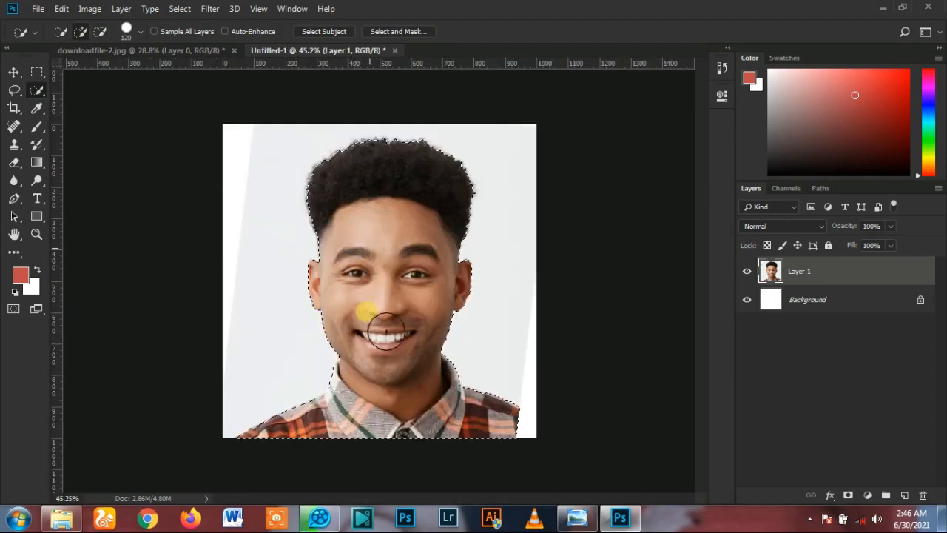
{"action": "scroll", "coordinate": [444, 348], "scroll_direction": "up", "scroll_amount": 1}
{"action": "scroll", "coordinate": [459, 356], "scroll_direction": "up", "scroll_amount": 2}
{"action": "scroll", "coordinate": [481, 363], "scroll_direction": "up", "scroll_amount": 4}
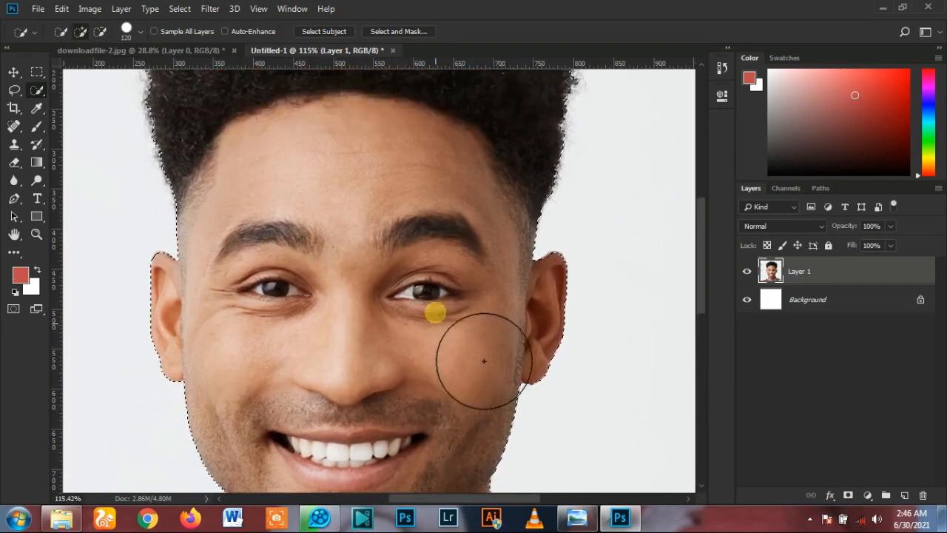
{"action": "scroll", "coordinate": [481, 357], "scroll_direction": "down", "scroll_amount": 5}
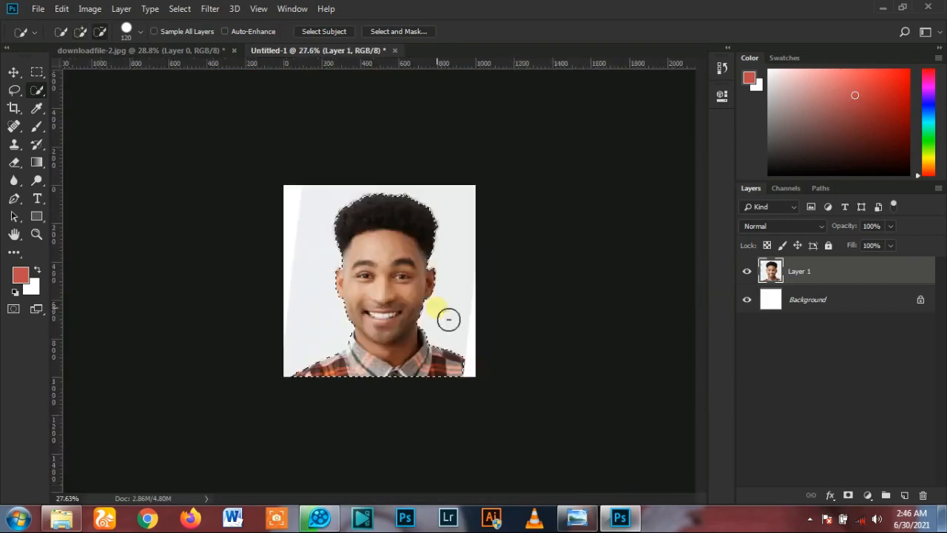
{"action": "scroll", "coordinate": [427, 433], "scroll_direction": "up", "scroll_amount": 2}
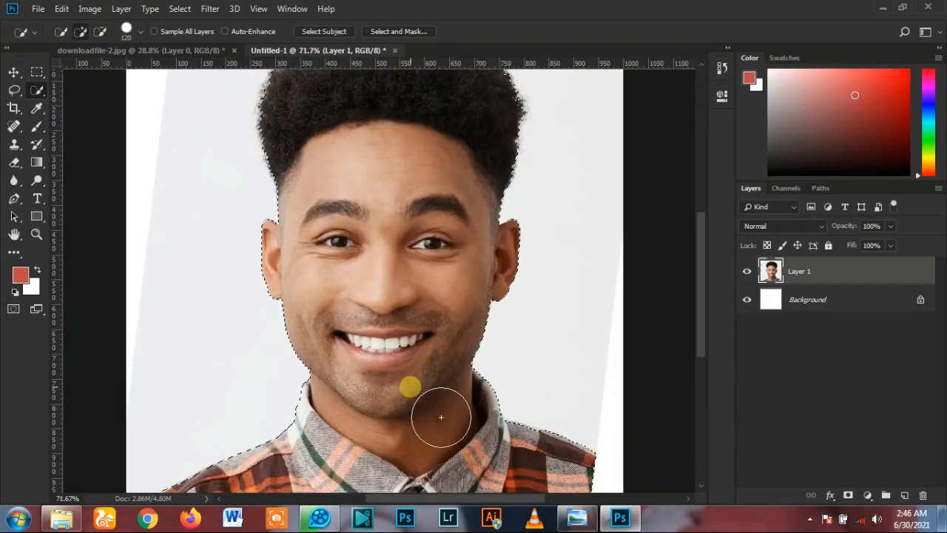
{"action": "left_click", "coordinate": [180, 9]}
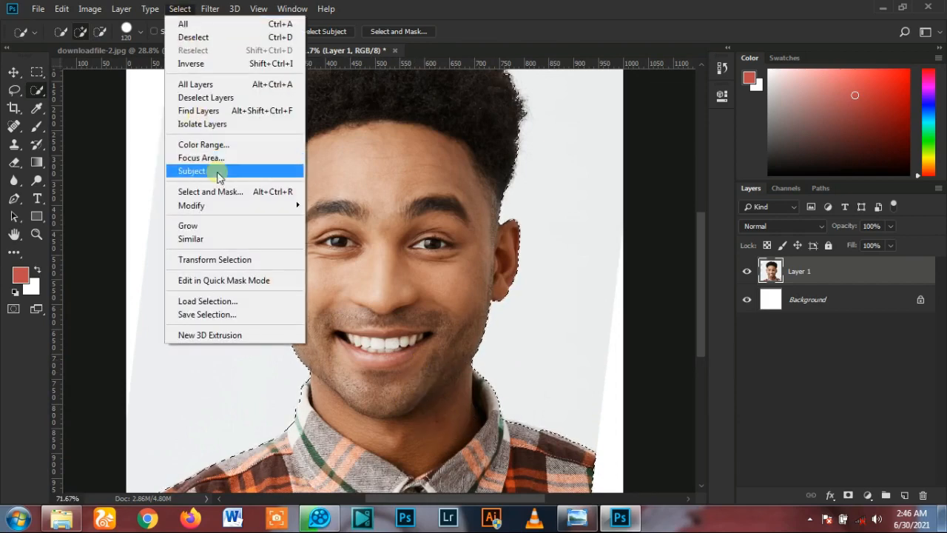
{"action": "left_click", "coordinate": [225, 192]}
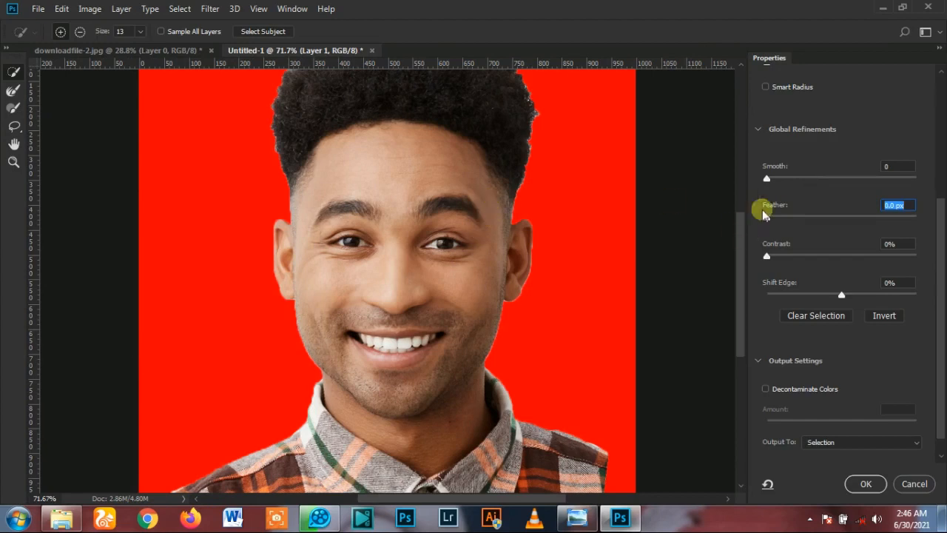
{"action": "left_click", "coordinate": [765, 390]}
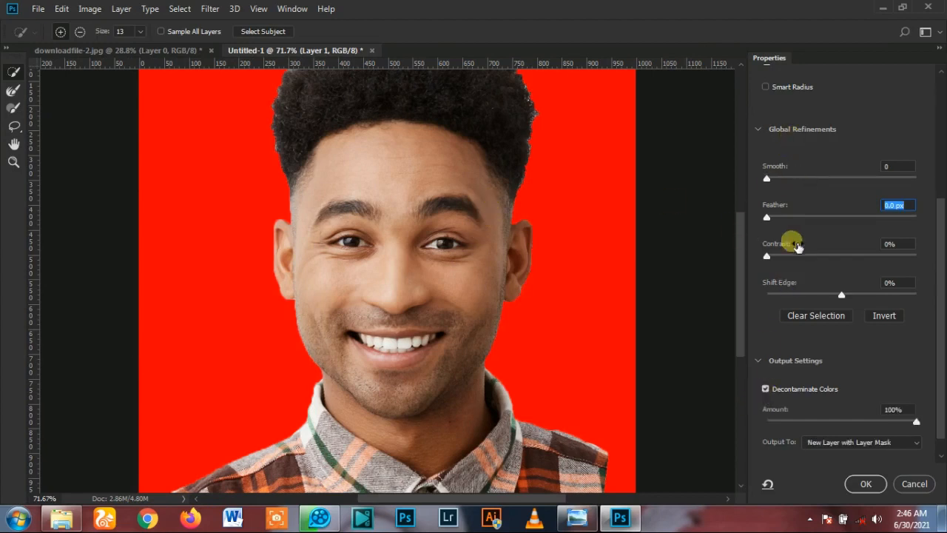
Set the selection's Smooth value to 11, check the hair edge, and apply the refinement
{"action": "left_click", "coordinate": [769, 179]}
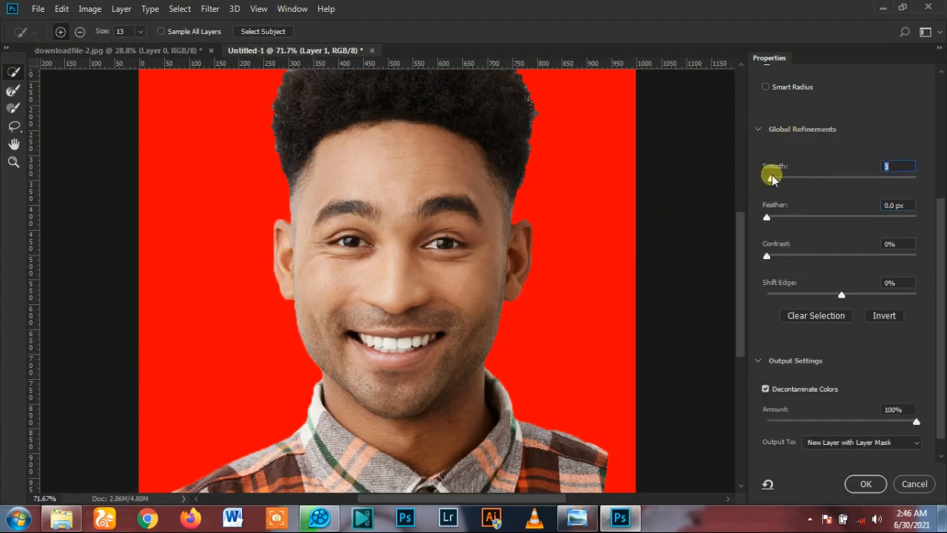
{"action": "left_click_drag", "start_coordinate": [773, 177], "coordinate": [774, 179]}
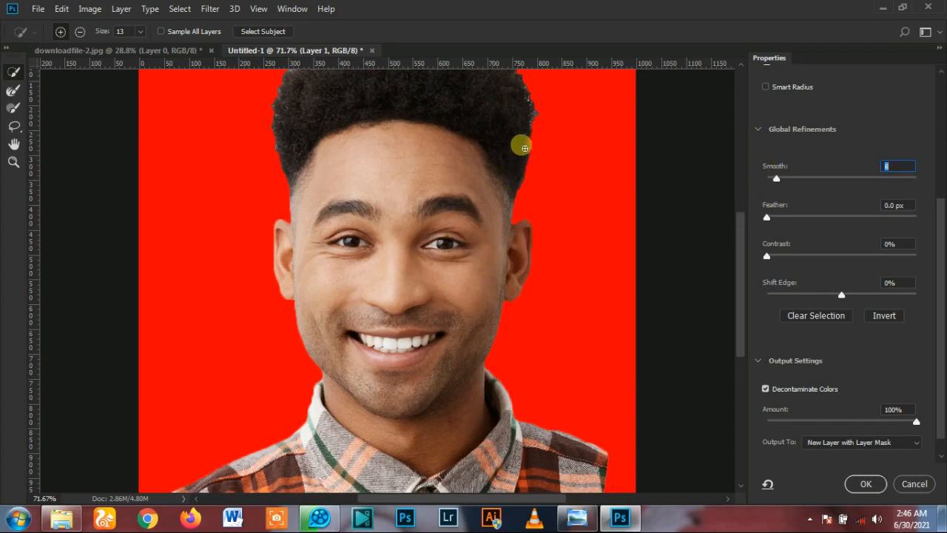
{"action": "type", "text": "7"}
{"action": "scroll", "coordinate": [548, 124], "scroll_direction": "up", "scroll_amount": 1}
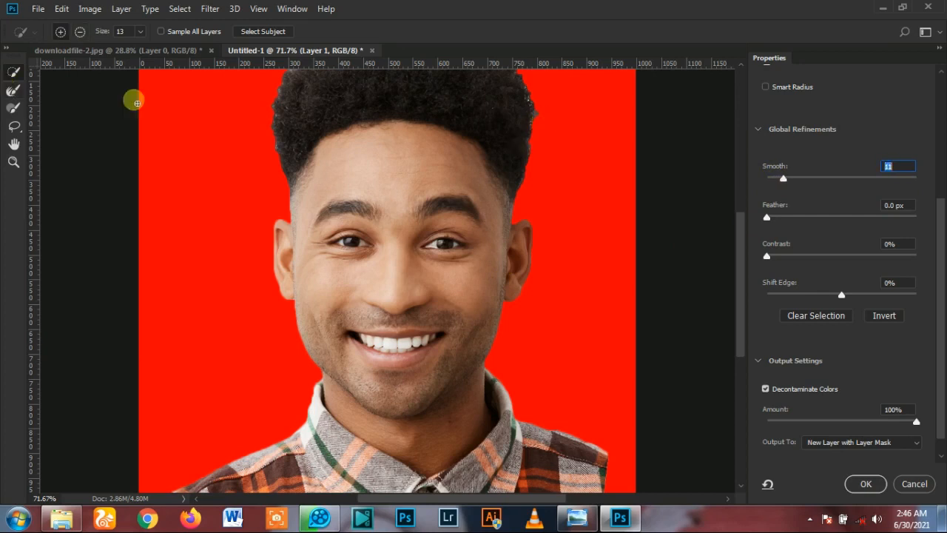
{"action": "left_click_drag", "start_coordinate": [738, 264], "coordinate": [734, 210]}
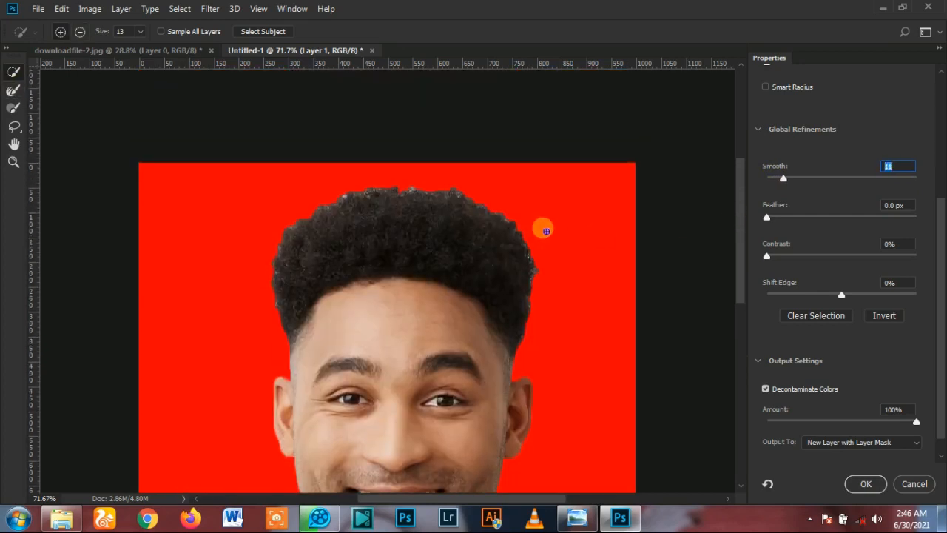
{"action": "left_click", "coordinate": [865, 484]}
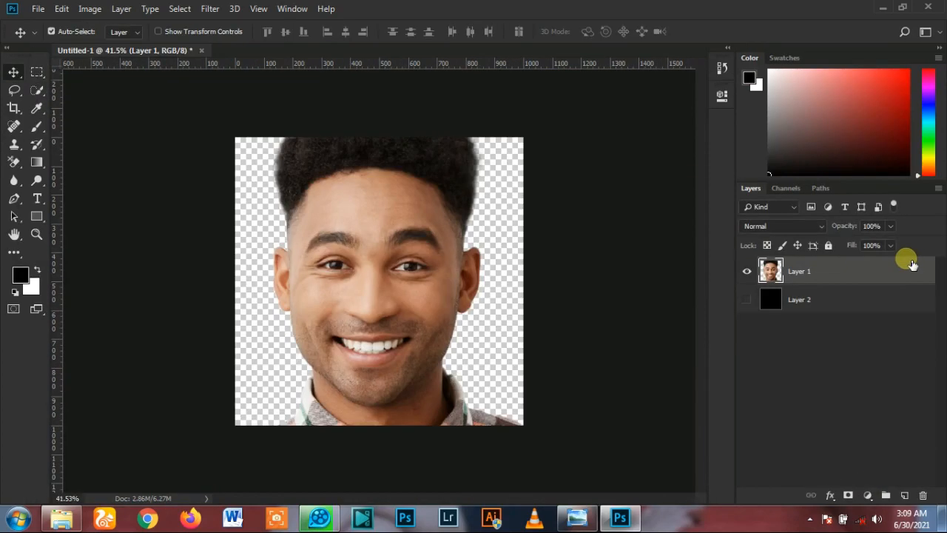
Turn the cut-out portrait layer black and white by setting its Hue/Saturation saturation to -100
{"action": "key", "text": "ctrl+u"}
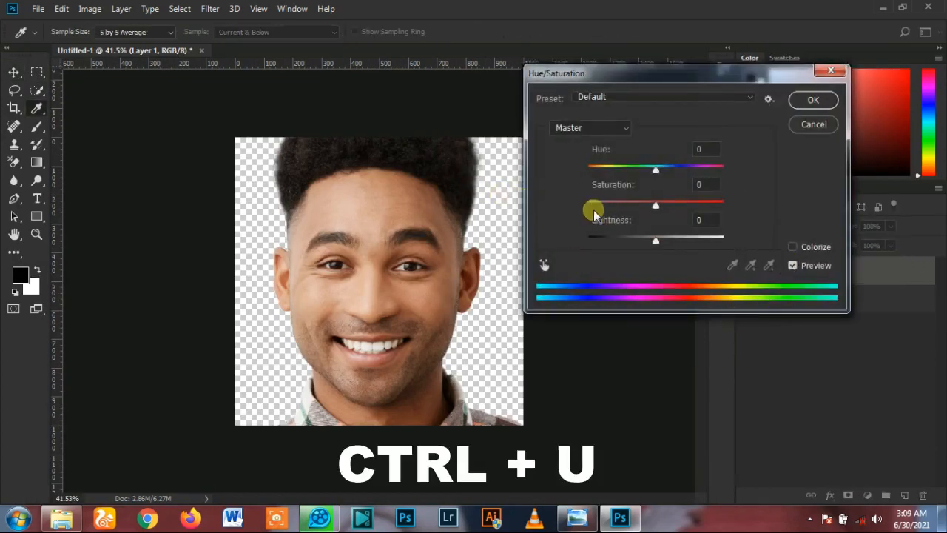
{"action": "left_click_drag", "start_coordinate": [594, 202], "coordinate": [570, 202]}
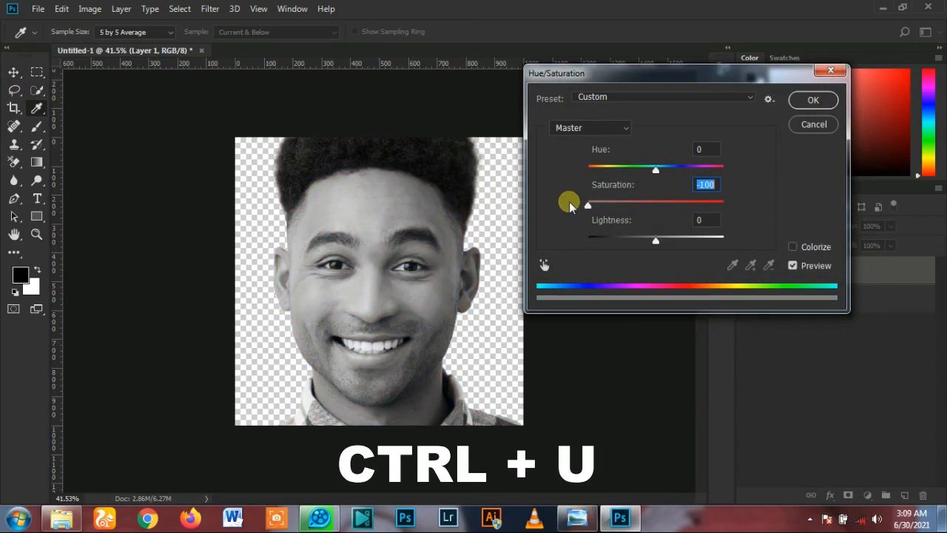
{"action": "left_click", "coordinate": [805, 100]}
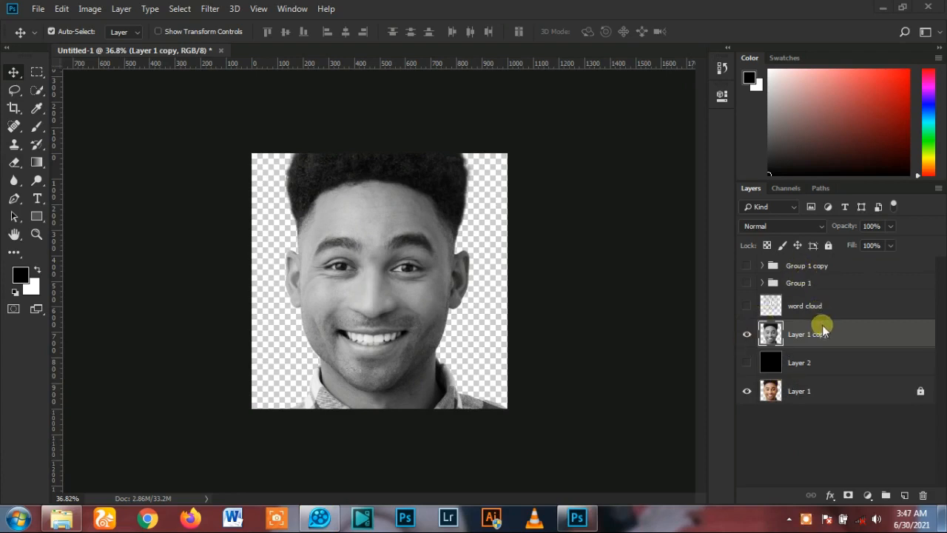
Duplicate the black-and-white Layer 1 copy into a new document named displacement and dock that document beside the original
{"action": "left_click", "coordinate": [937, 190]}
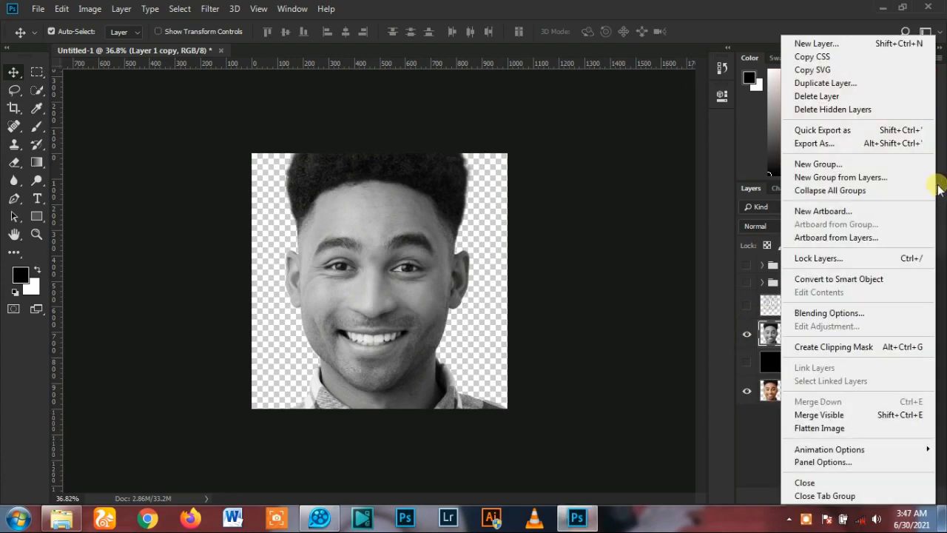
{"action": "left_click", "coordinate": [856, 84]}
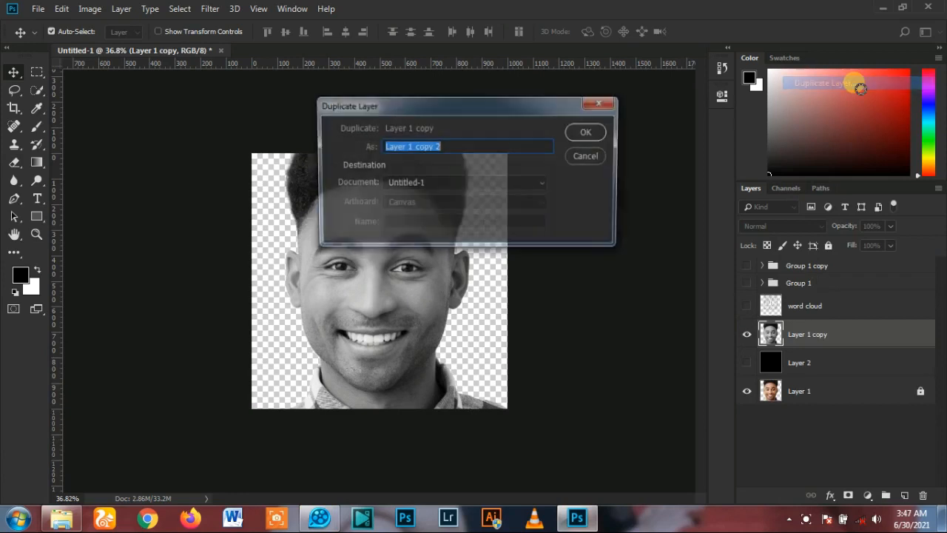
{"action": "left_click", "coordinate": [436, 184]}
{"action": "left_click", "coordinate": [443, 208]}
{"action": "left_click", "coordinate": [402, 226]}
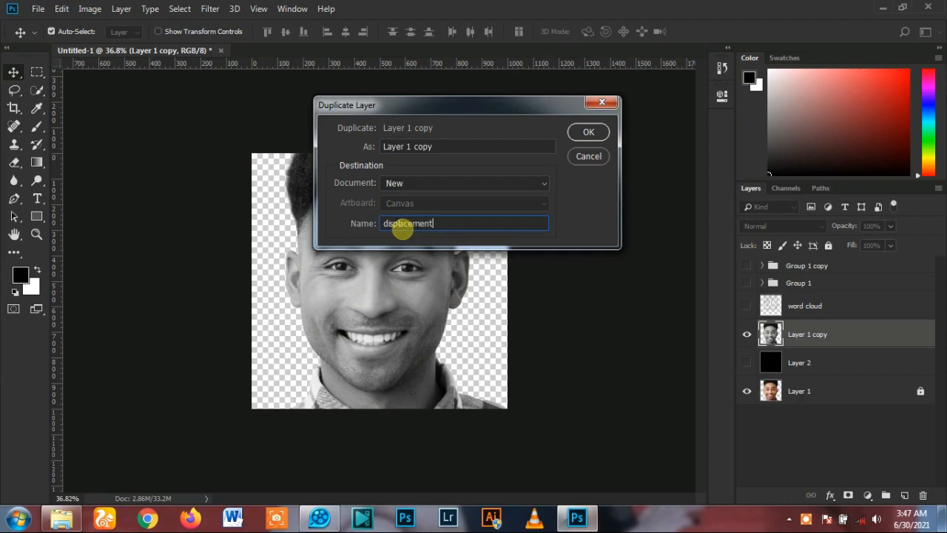
{"action": "left_click", "coordinate": [582, 133]}
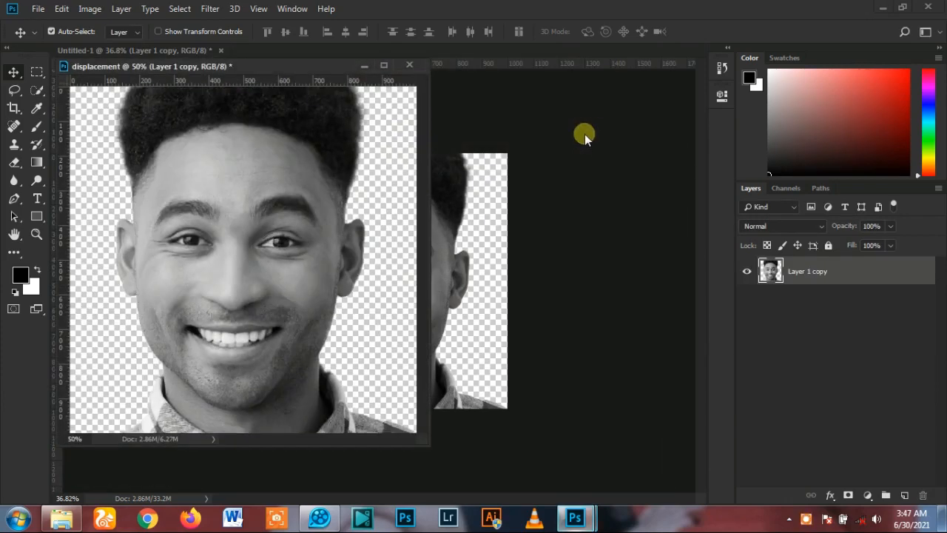
{"action": "left_click_drag", "start_coordinate": [272, 70], "coordinate": [318, 50]}
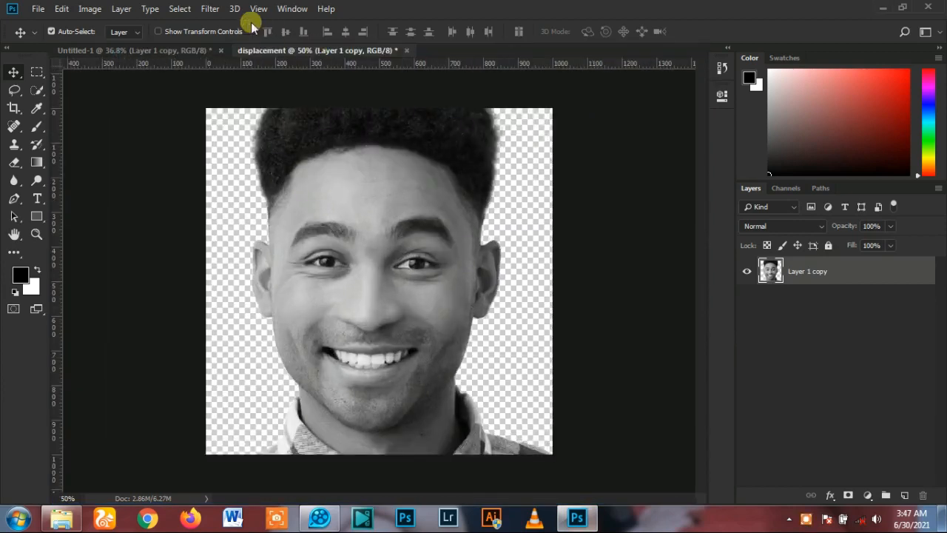
Apply a Gaussian Blur with a radius of 3.0 pixels to the portrait in the displacement document
{"action": "left_click", "coordinate": [207, 9]}
{"action": "mouse_move", "coordinate": [226, 164]}
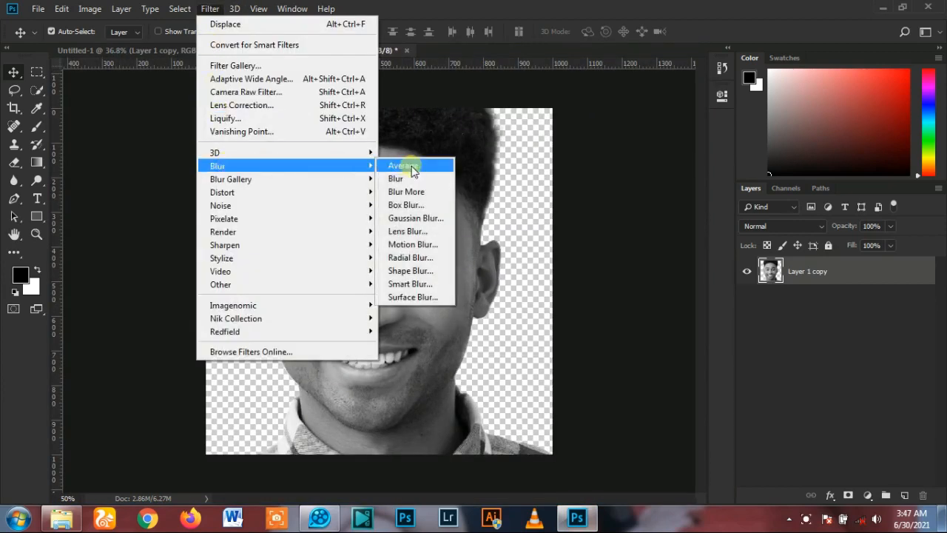
{"action": "left_click", "coordinate": [415, 218]}
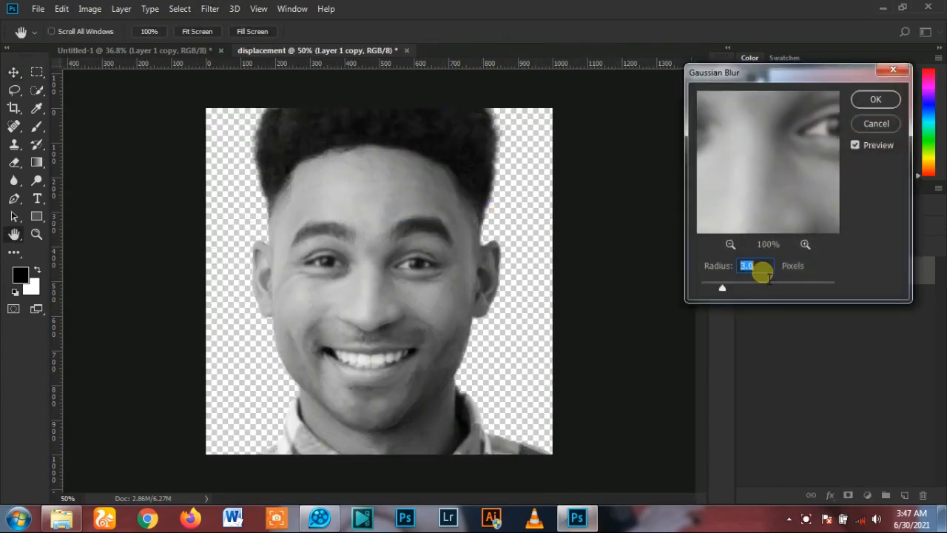
{"action": "left_click", "coordinate": [867, 99]}
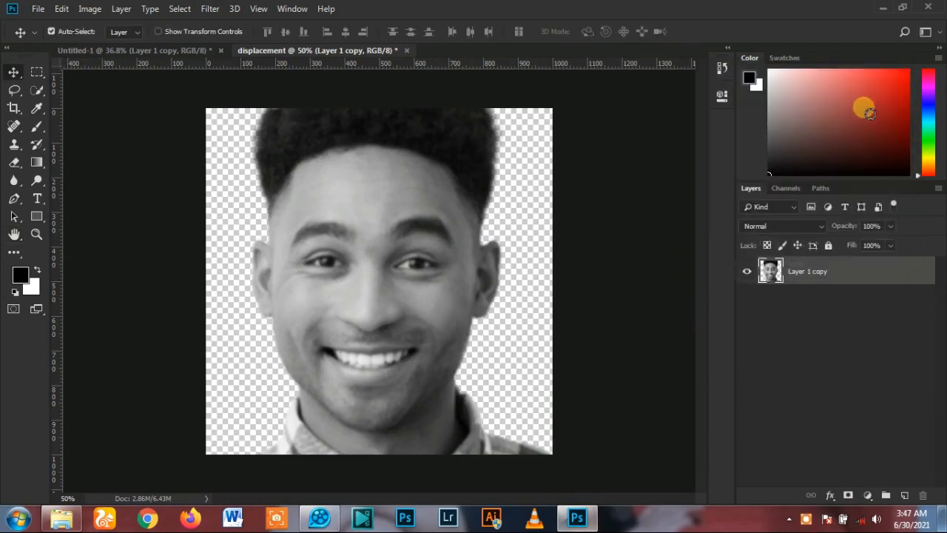
Save the blurred portrait document to the Desktop as a Photoshop file named displacement
{"action": "left_click", "coordinate": [37, 9]}
{"action": "left_click", "coordinate": [42, 159]}
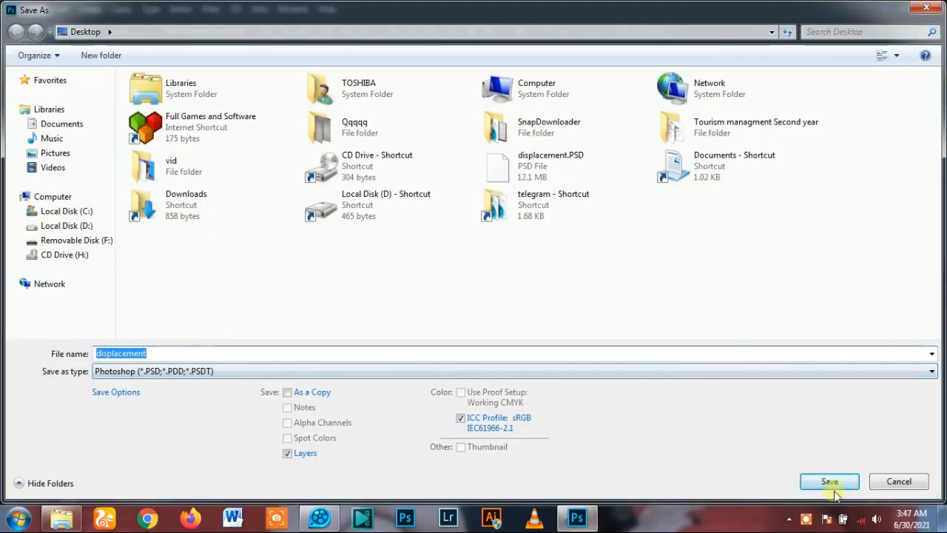
{"action": "left_click", "coordinate": [830, 485]}
{"action": "left_click", "coordinate": [507, 259]}
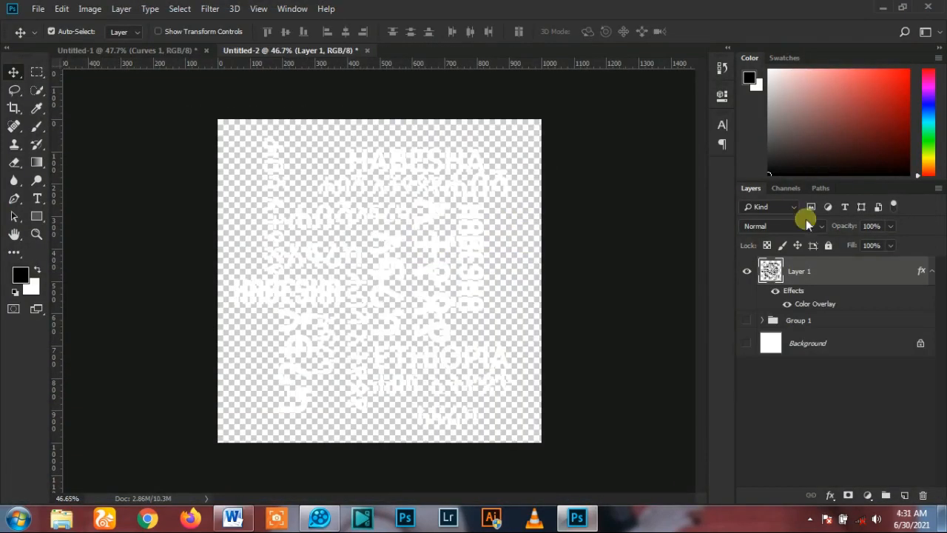
Collapse the effects list of Layer 1 in the word layout document and rasterize that layer's style
{"action": "left_click", "coordinate": [929, 271]}
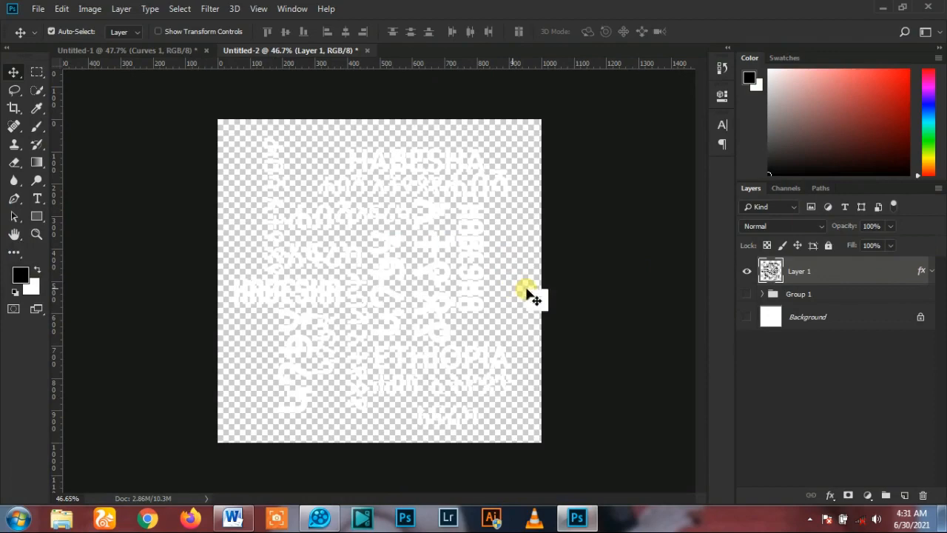
{"action": "right_click", "coordinate": [808, 268]}
{"action": "left_click", "coordinate": [738, 200]}
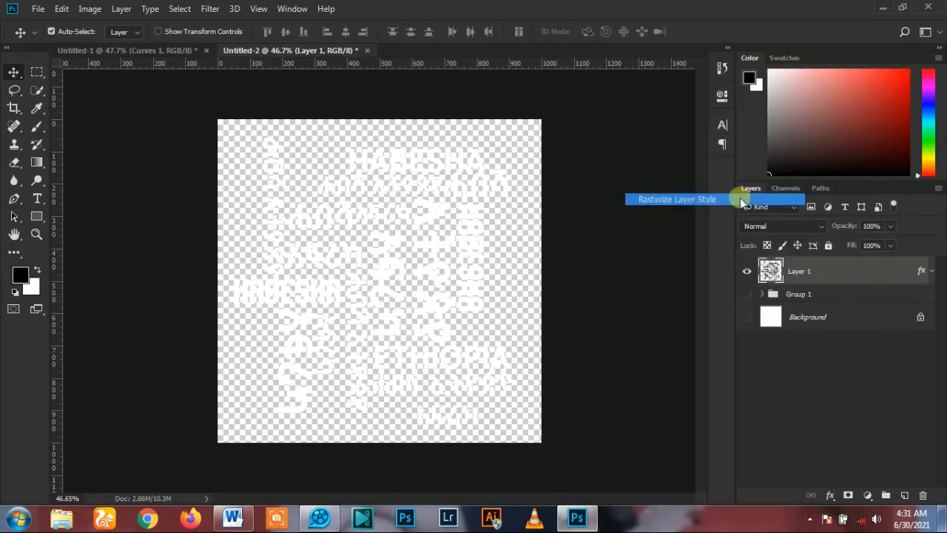
Bring the rasterized word layer into Untitled-1 above the portrait and rename it WORD CLOUD
{"action": "left_click_drag", "start_coordinate": [482, 278], "coordinate": [384, 326]}
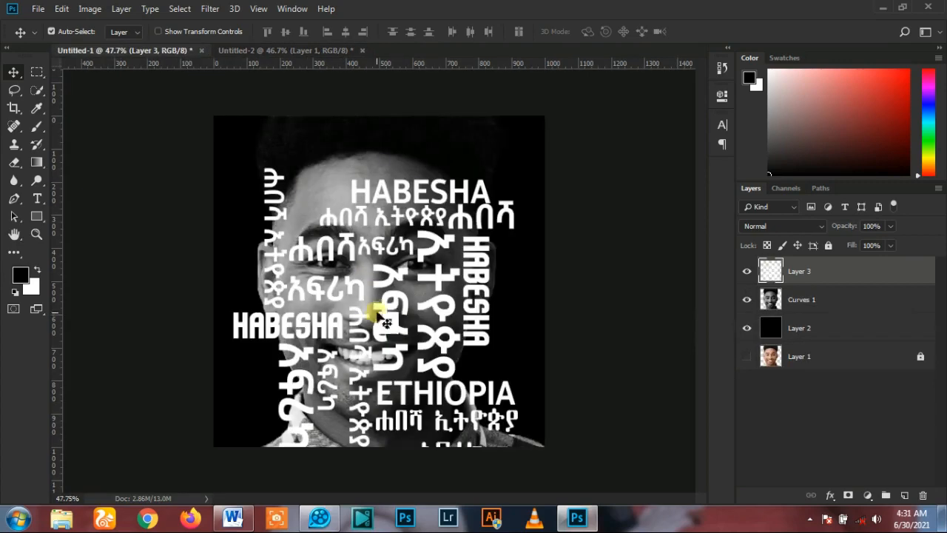
{"action": "scroll", "coordinate": [433, 311], "scroll_direction": "down", "scroll_amount": 2}
{"action": "scroll", "coordinate": [243, 321], "scroll_direction": "up", "scroll_amount": 1}
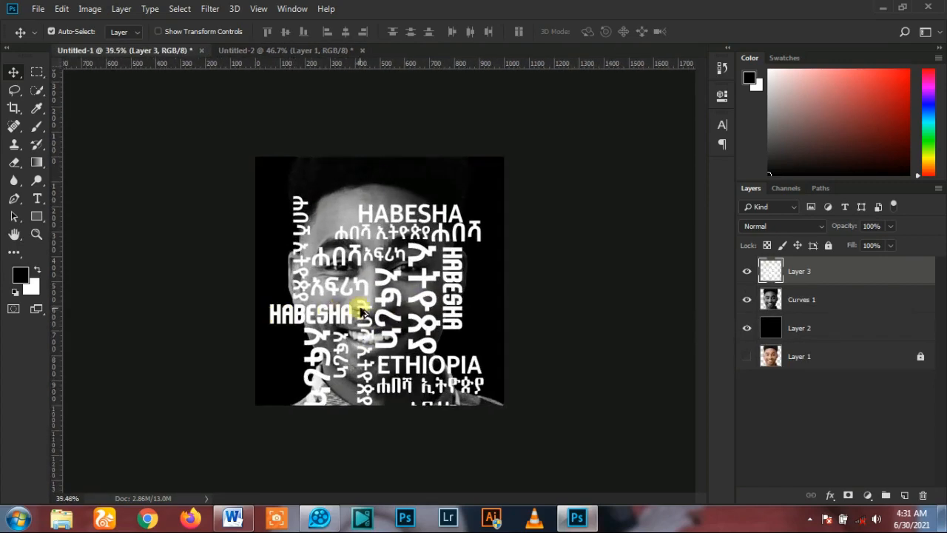
{"action": "scroll", "coordinate": [363, 312], "scroll_direction": "up", "scroll_amount": 1}
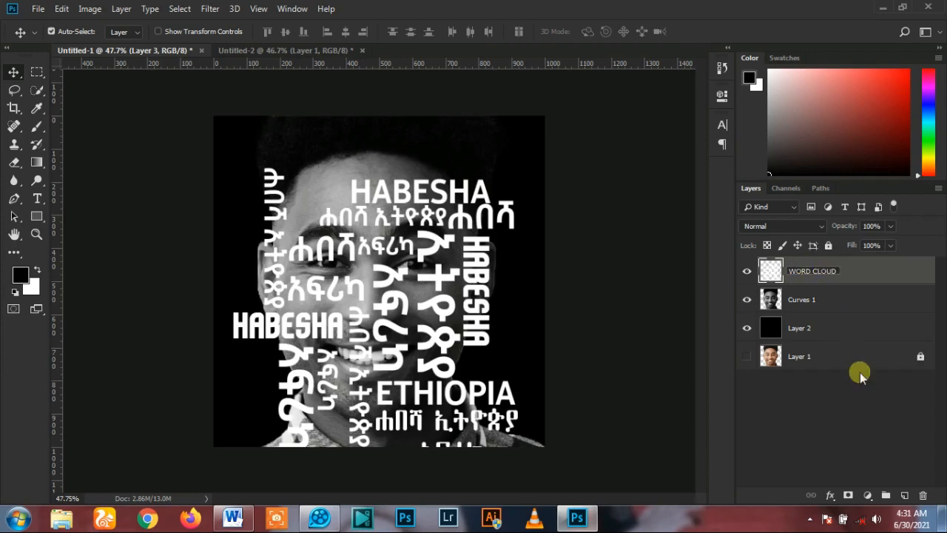
{"action": "key", "text": "Return"}
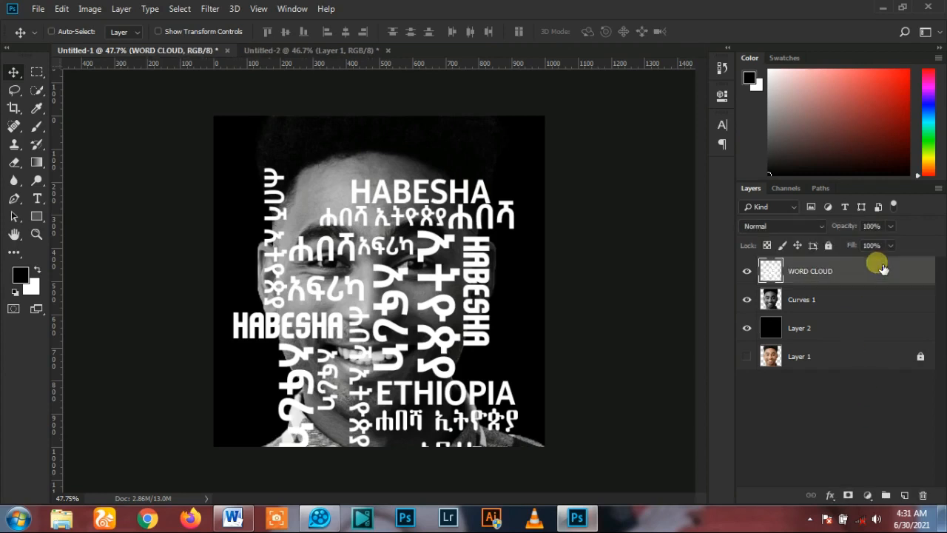
Give a duplicate of WORD CLOUD a drop shadow with 75% opacity, 30° angle, 5 px distance, 0% spread and 5 px size, and hide the original
{"action": "key", "text": "ctrl+j"}
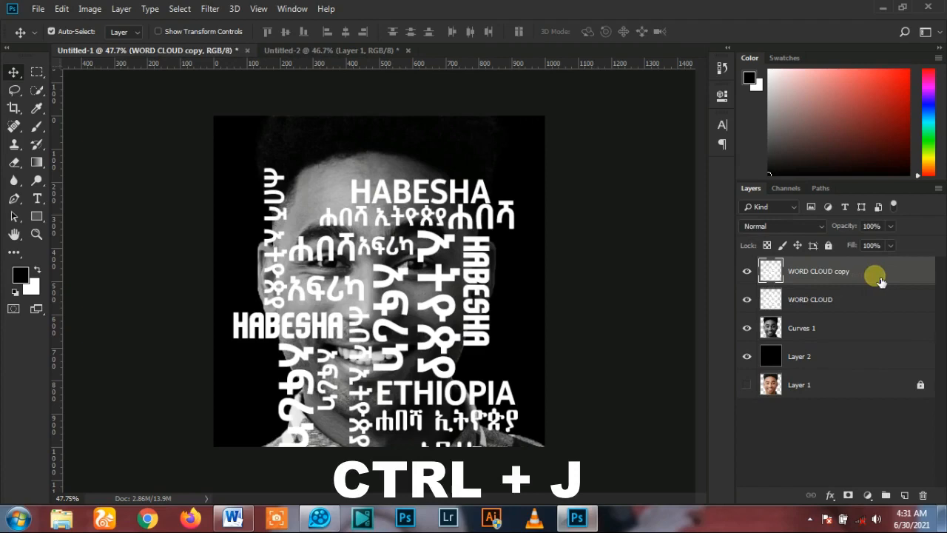
{"action": "double_click", "coordinate": [774, 276]}
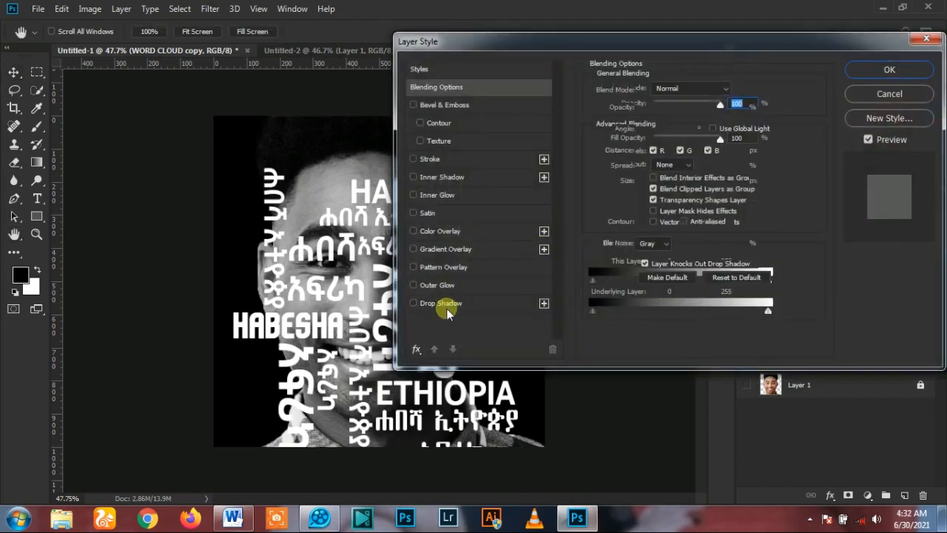
{"action": "left_click", "coordinate": [443, 304]}
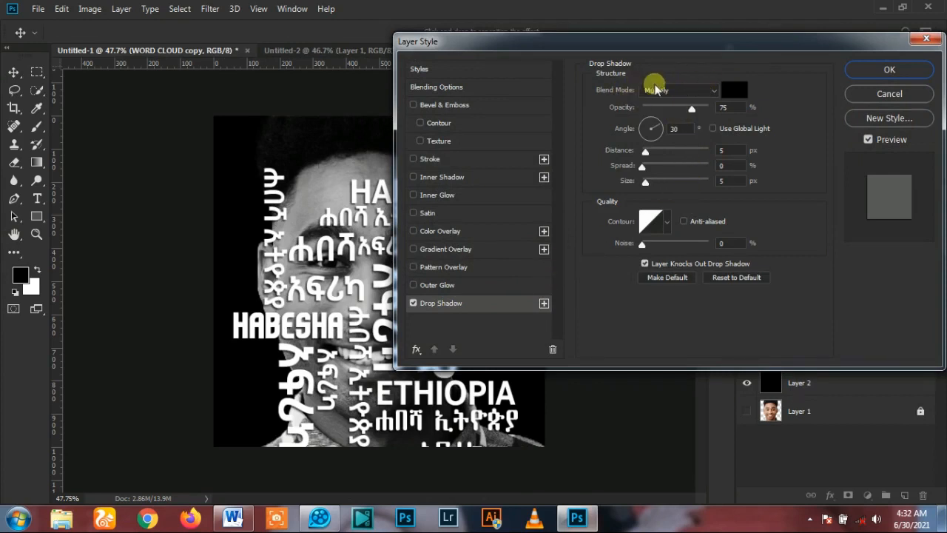
{"action": "left_click", "coordinate": [722, 108]}
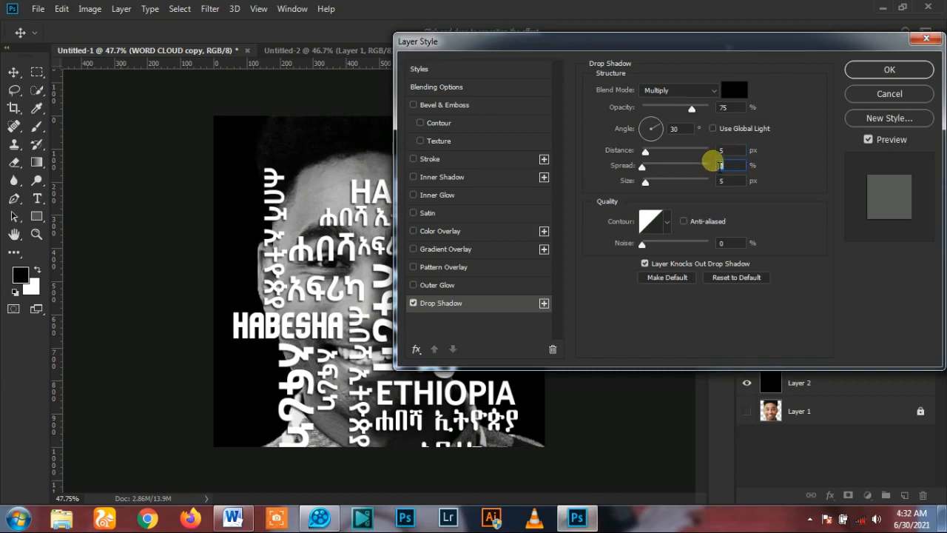
{"action": "left_click", "coordinate": [721, 165]}
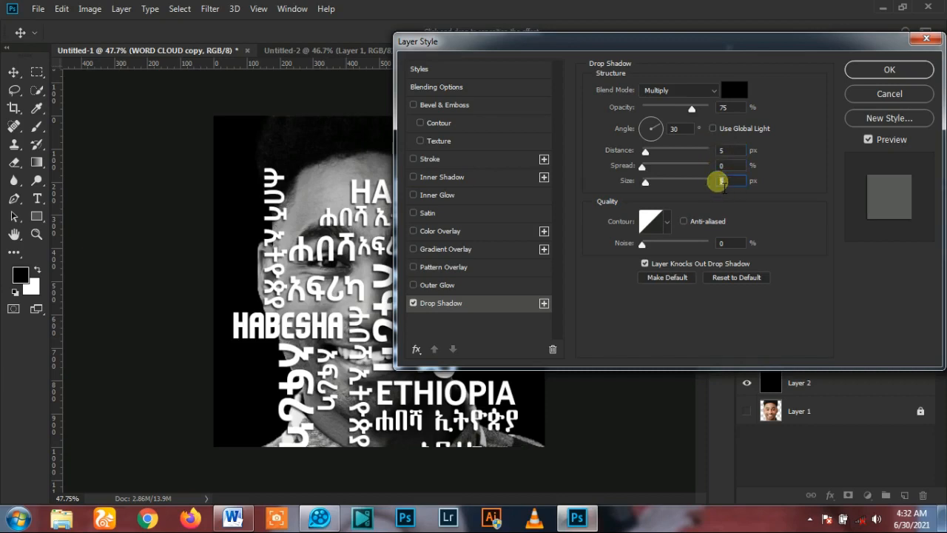
{"action": "left_click", "coordinate": [871, 73]}
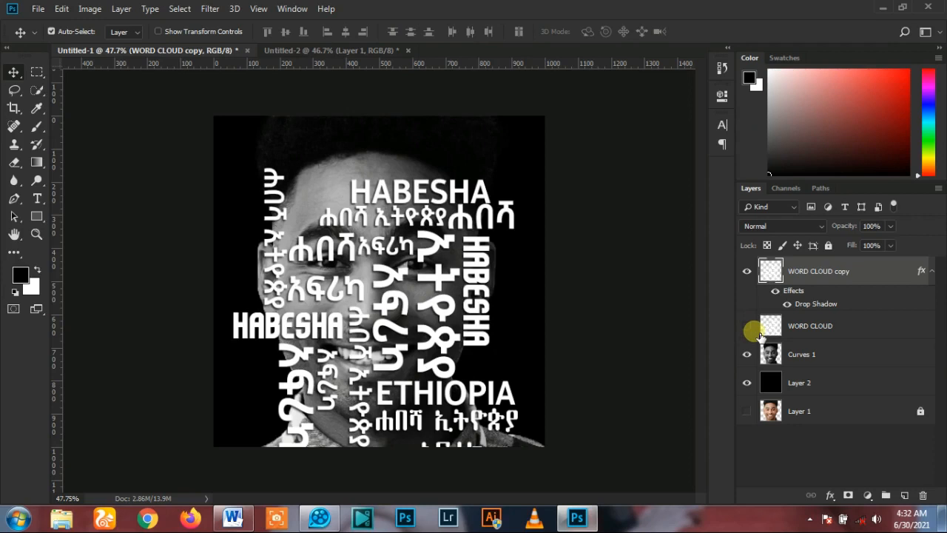
{"action": "left_click", "coordinate": [931, 271]}
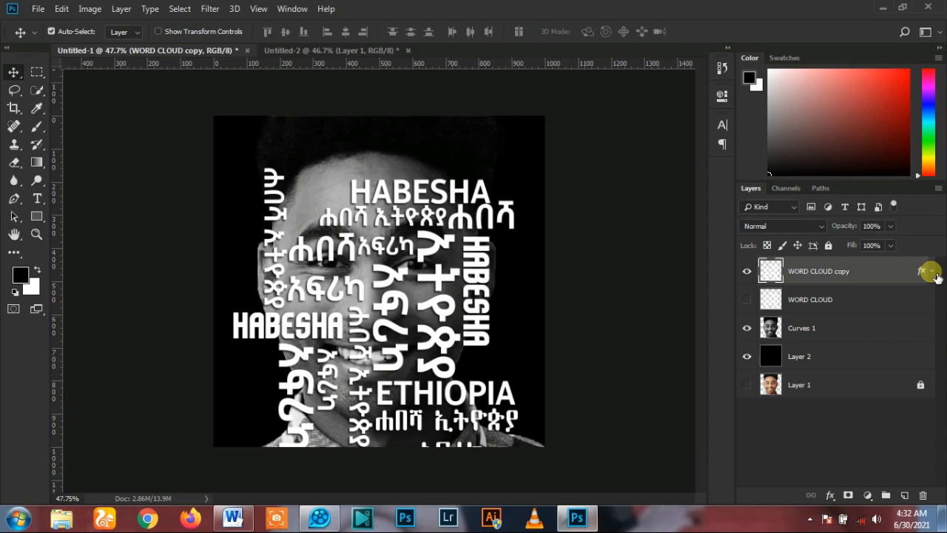
{"action": "left_click_drag", "start_coordinate": [936, 274], "coordinate": [500, 318]}
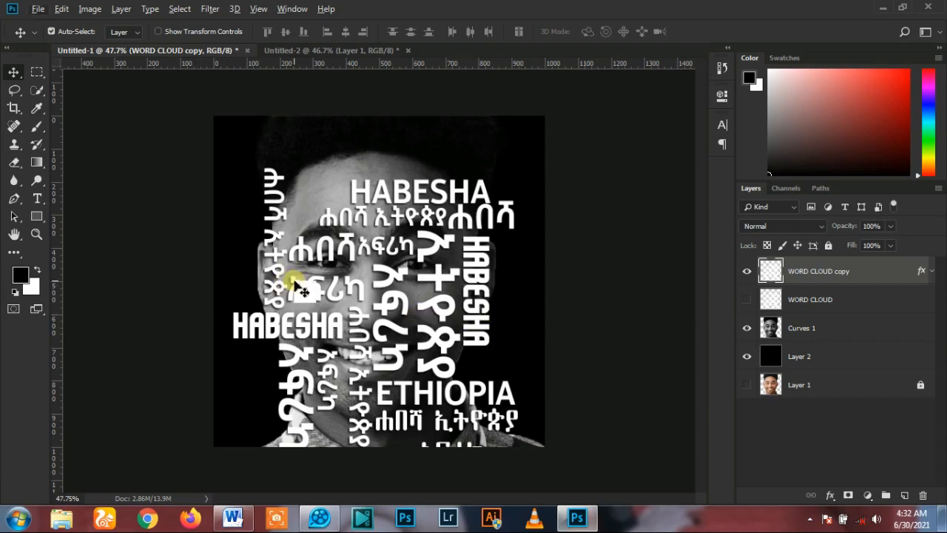
Scale the WORD CLOUD copy layer down proportionally until it covers only the central part of the face
{"action": "scroll", "coordinate": [299, 286], "scroll_direction": "down", "scroll_amount": 2}
{"action": "key", "text": "ctrl+t"}
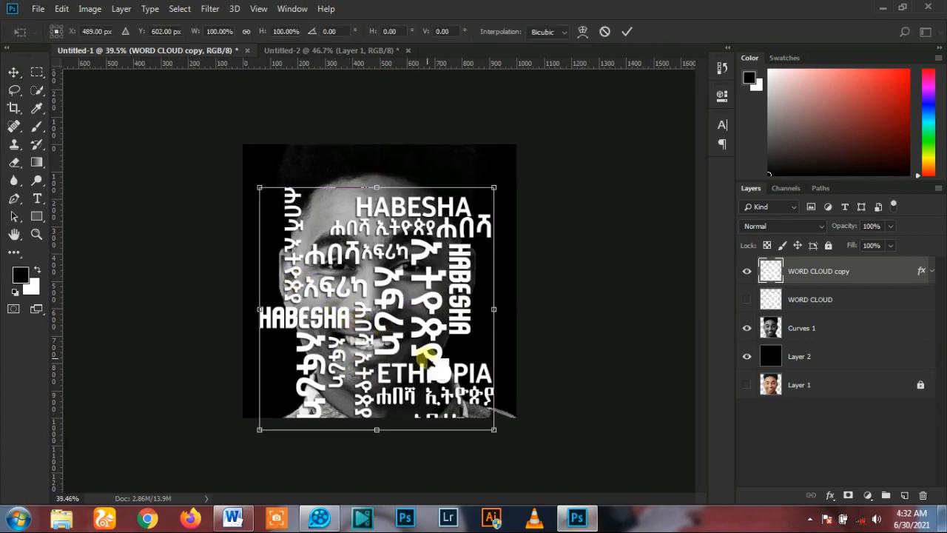
{"action": "left_click_drag", "start_coordinate": [486, 417], "coordinate": [438, 368]}
{"action": "scroll", "coordinate": [386, 342], "scroll_direction": "up", "scroll_amount": 2}
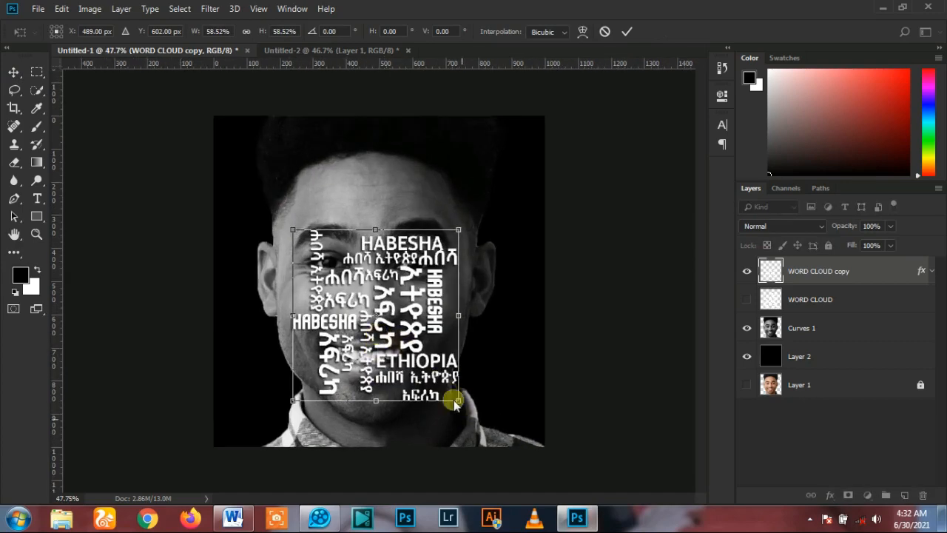
{"action": "left_click_drag", "start_coordinate": [459, 409], "coordinate": [485, 433]}
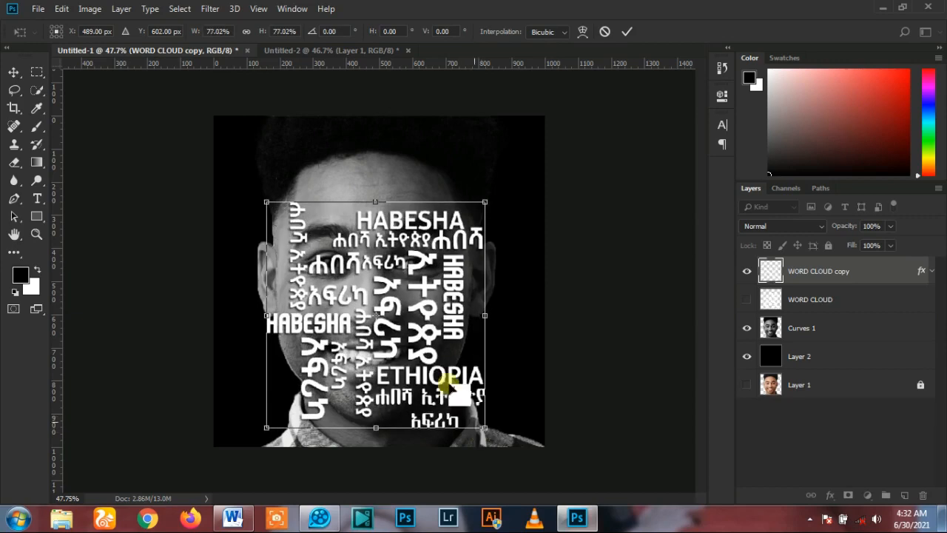
{"action": "left_click_drag", "start_coordinate": [423, 341], "coordinate": [423, 343]}
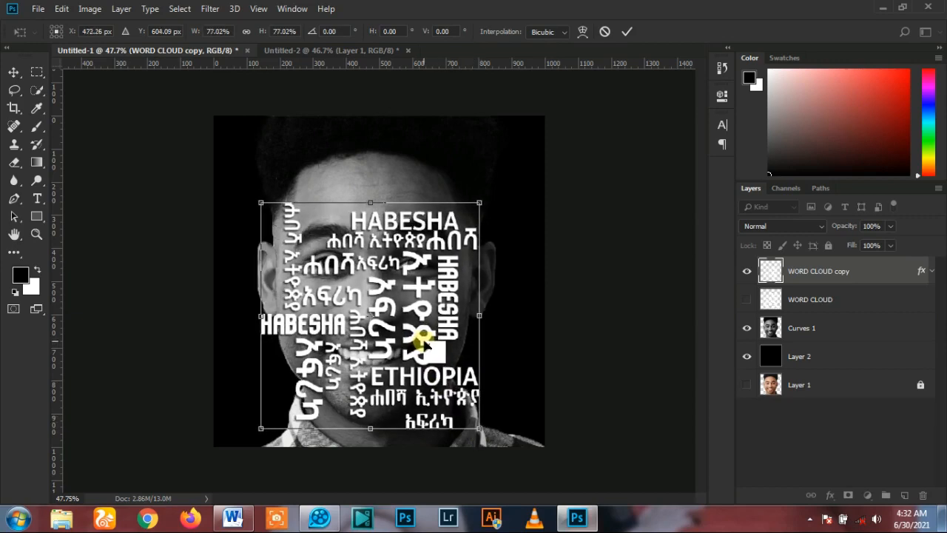
{"action": "left_click_drag", "start_coordinate": [480, 430], "coordinate": [460, 408]}
{"action": "key", "text": "Return"}
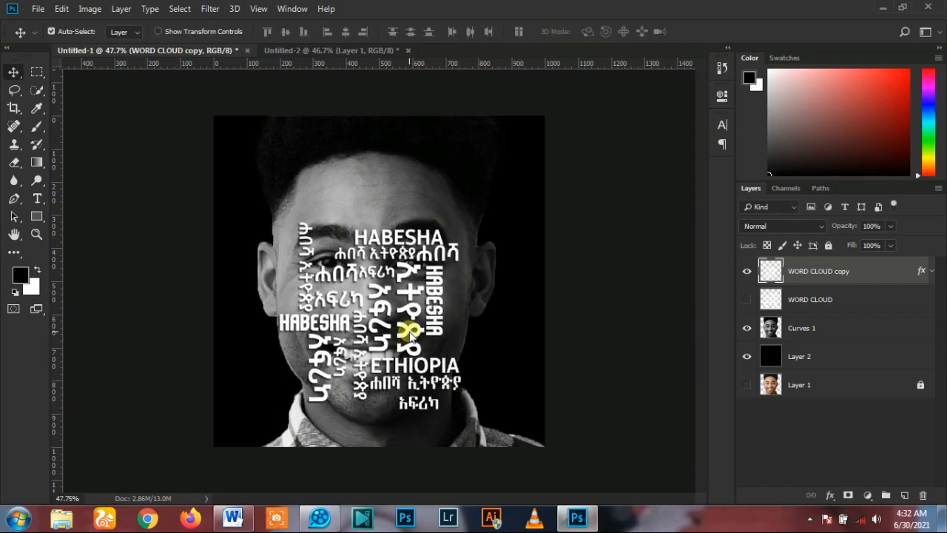
Move the reduced word cloud to the image's upper-left corner, running slightly past the canvas edge, and check the lettering up close
{"action": "left_click_drag", "start_coordinate": [418, 341], "coordinate": [382, 259]}
{"action": "left_click_drag", "start_coordinate": [347, 217], "coordinate": [323, 209]}
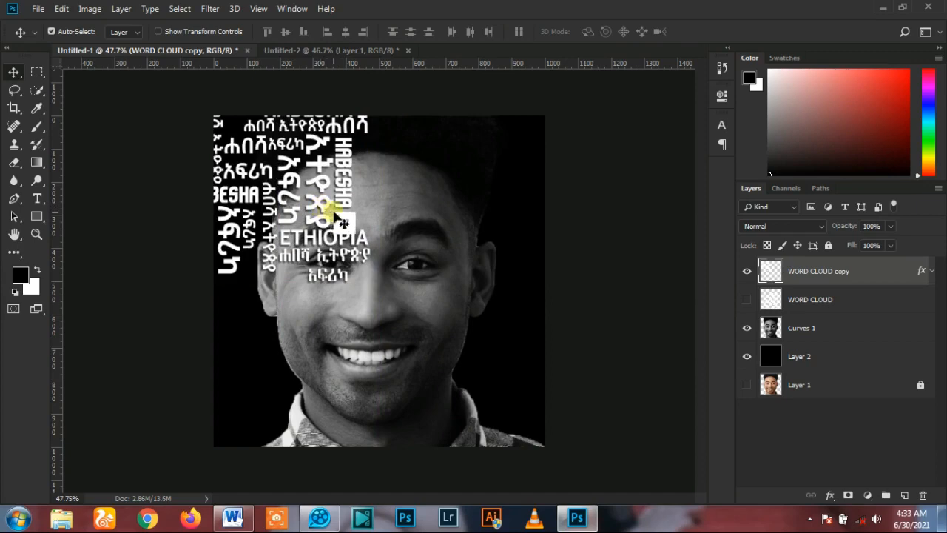
{"action": "scroll", "coordinate": [325, 207], "scroll_direction": "up", "scroll_amount": 5}
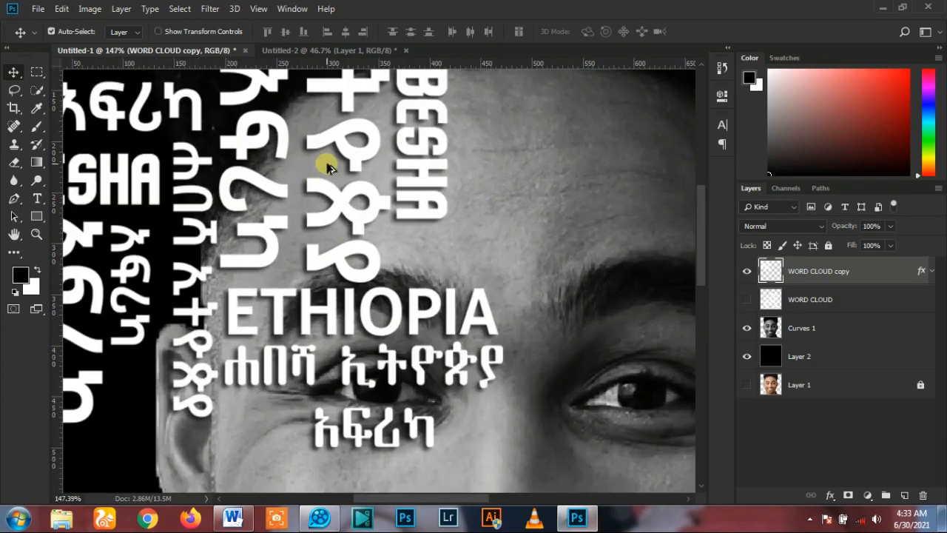
{"action": "scroll", "coordinate": [326, 167], "scroll_direction": "down", "scroll_amount": 5}
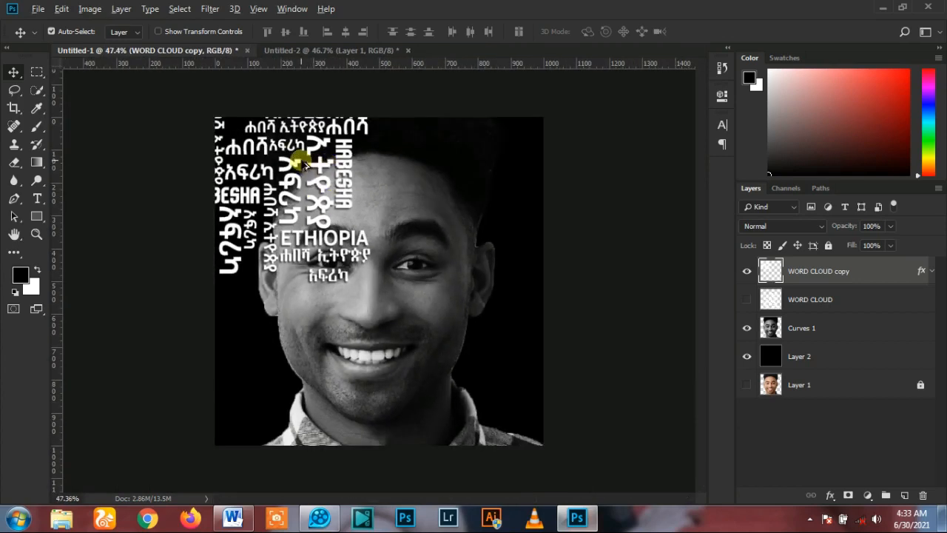
Duplicate the word cloud and place the duplicate over the upper-right part of the portrait, nudging it slightly down
{"action": "scroll", "coordinate": [332, 175], "scroll_direction": "up", "scroll_amount": 1}
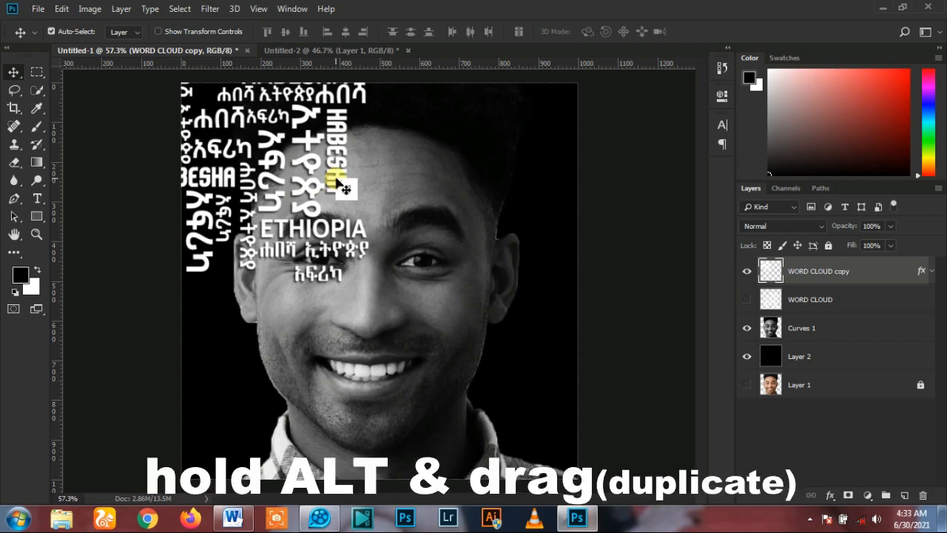
{"action": "left_click_drag", "start_coordinate": [337, 181], "coordinate": [513, 212]}
{"action": "key", "text": "Down"}
{"action": "key", "text": "Down"}
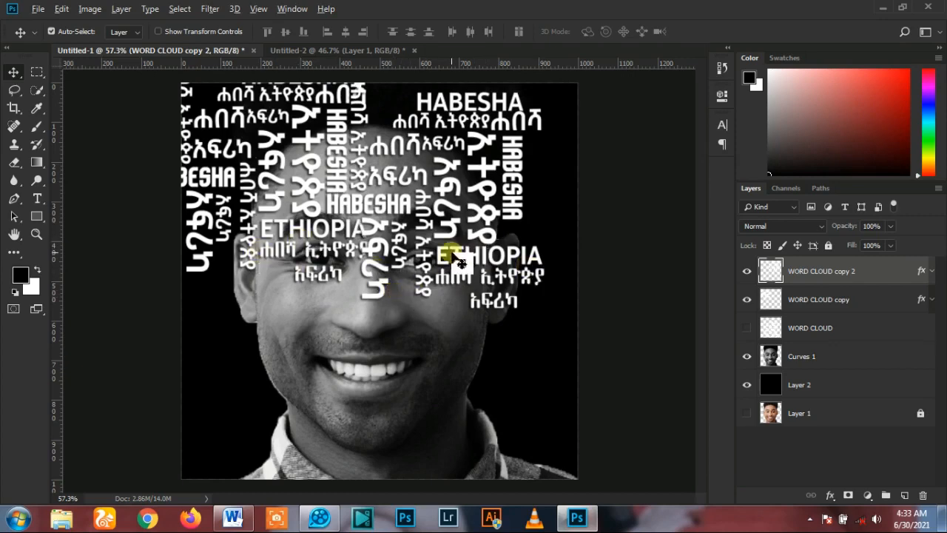
Duplicate the word cloud again, rotate this copy by -90 degrees, and place it over the lower-left side of the face
{"action": "left_click_drag", "start_coordinate": [429, 324], "coordinate": [373, 434]}
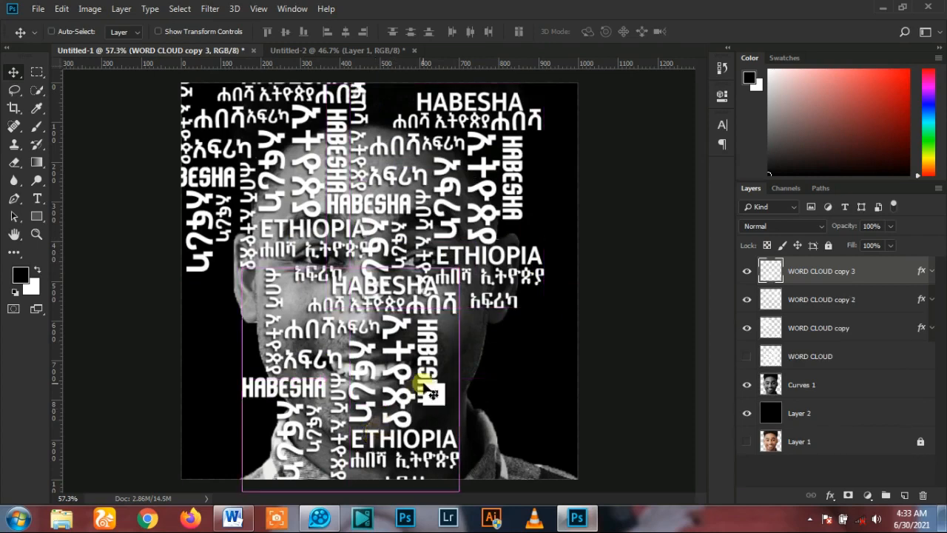
{"action": "key", "text": "ctrl+t"}
{"action": "scroll", "coordinate": [397, 330], "scroll_direction": "down", "scroll_amount": 3}
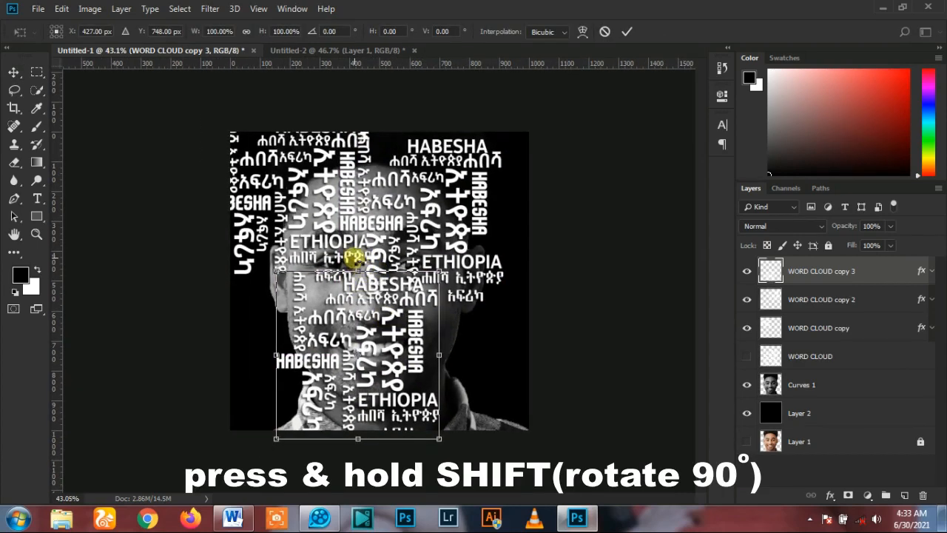
{"action": "left_click_drag", "start_coordinate": [355, 257], "coordinate": [273, 356]}
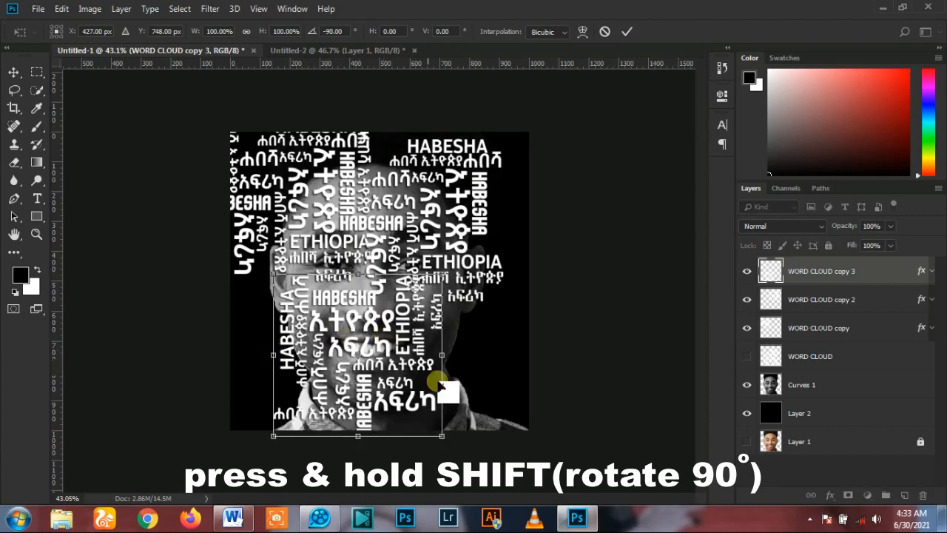
{"action": "key", "text": "ctrl+plus"}
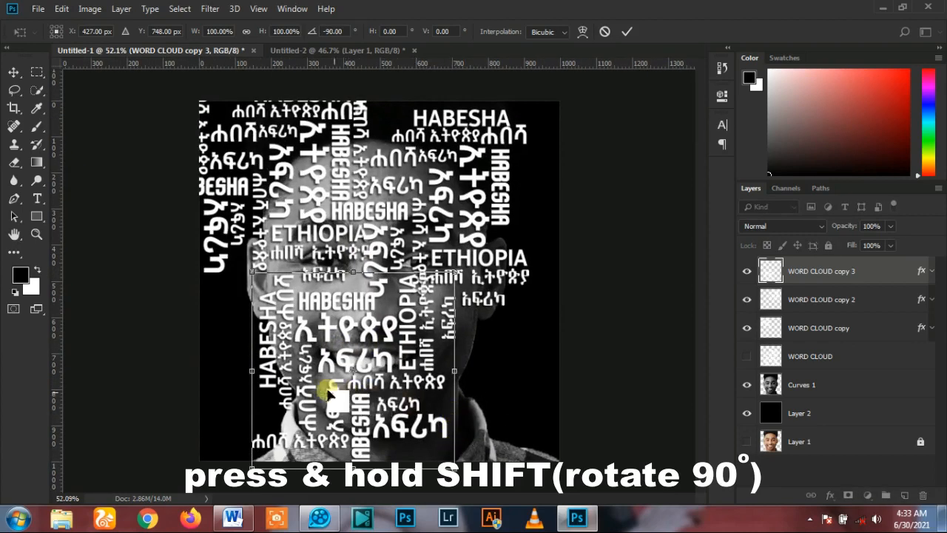
{"action": "left_click_drag", "start_coordinate": [350, 359], "coordinate": [289, 325]}
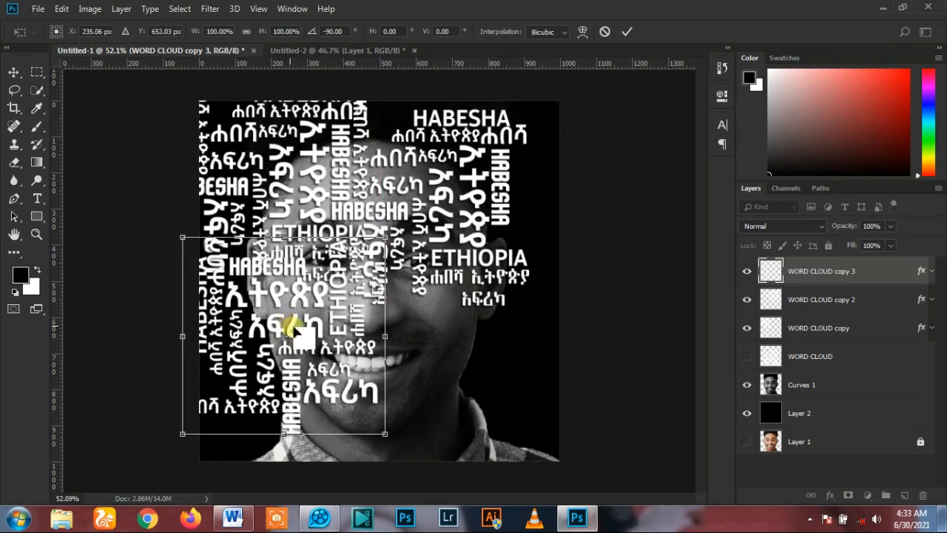
{"action": "key", "text": "Return"}
Duplicate the rotated word cloud, scale the duplicate to 69.26%, and place it over the cheek on the image's right side
{"action": "left_click_drag", "start_coordinate": [391, 365], "coordinate": [548, 409]}
{"action": "key", "text": "ctrl+t"}
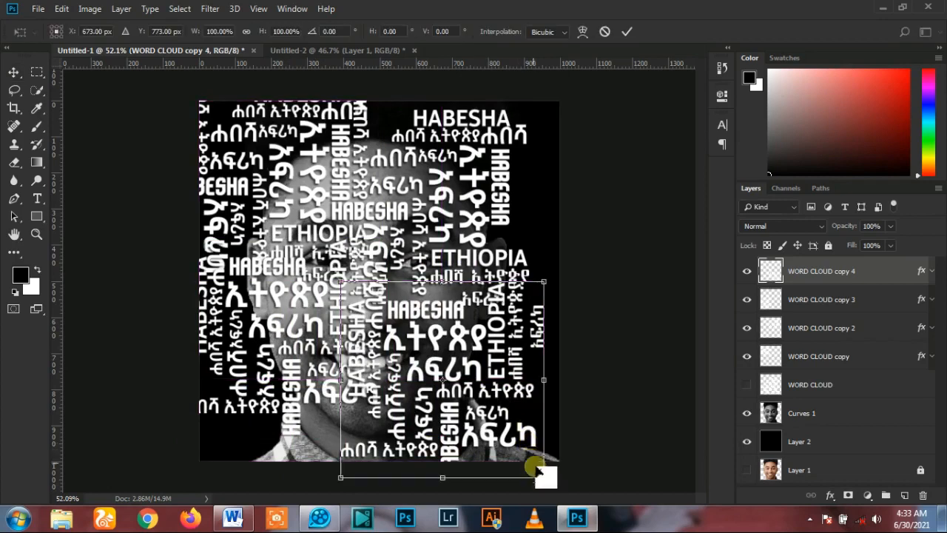
{"action": "left_click_drag", "start_coordinate": [542, 476], "coordinate": [512, 447]}
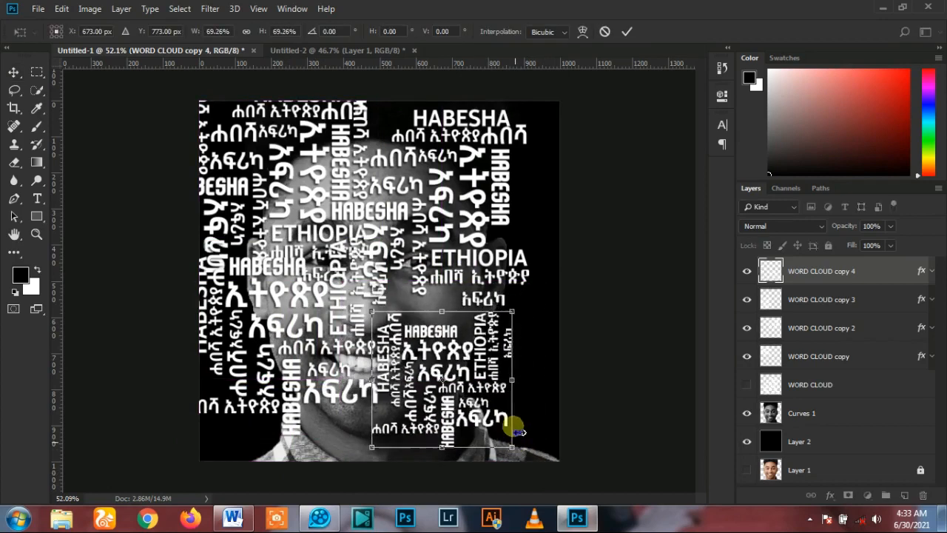
{"action": "left_click_drag", "start_coordinate": [465, 347], "coordinate": [446, 289]}
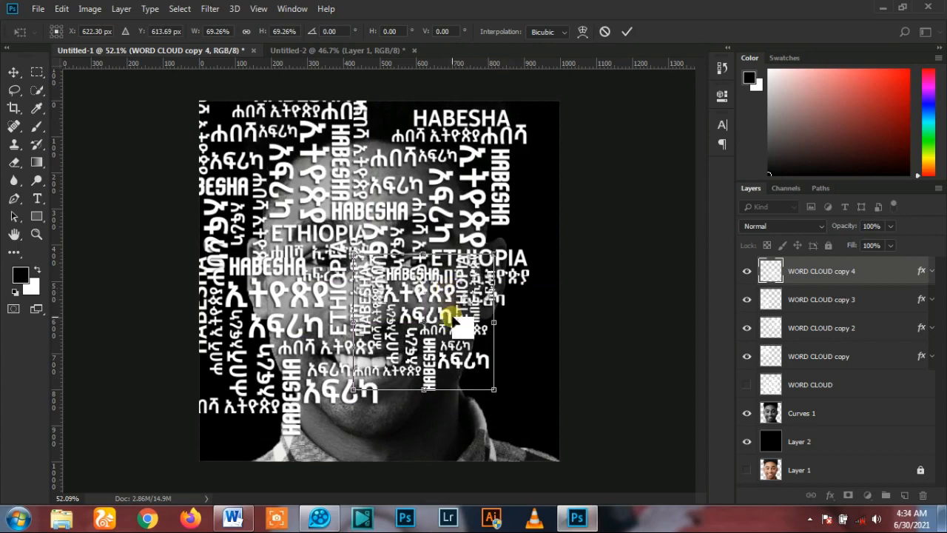
{"action": "key", "text": "Return"}
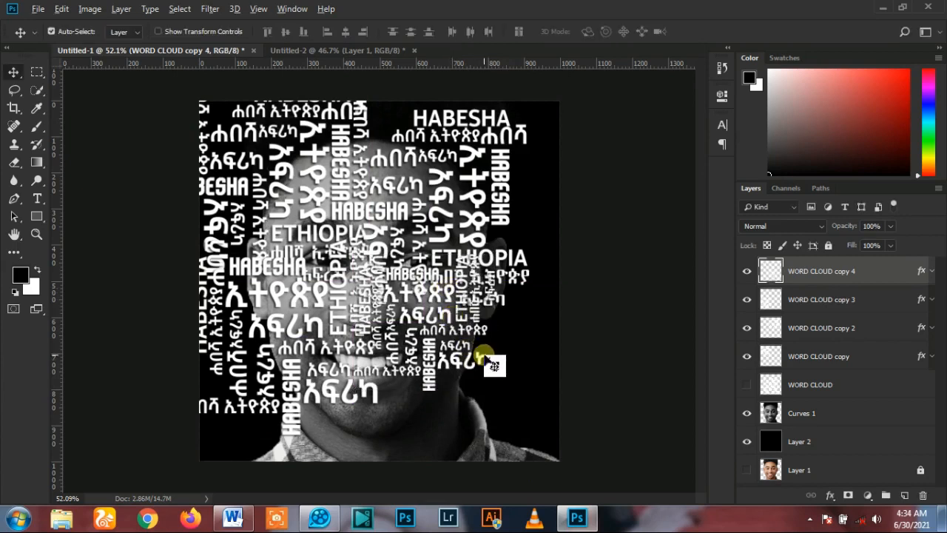
Duplicate the small word cloud, rotate the duplicate to 90 degrees, and place it over the chin and neck toward the image's right side
{"action": "left_click_drag", "start_coordinate": [486, 359], "coordinate": [473, 433]}
{"action": "key", "text": "ctrl+j"}
{"action": "key", "text": "ctrl+t"}
{"action": "left_click_drag", "start_coordinate": [406, 318], "coordinate": [433, 401]}
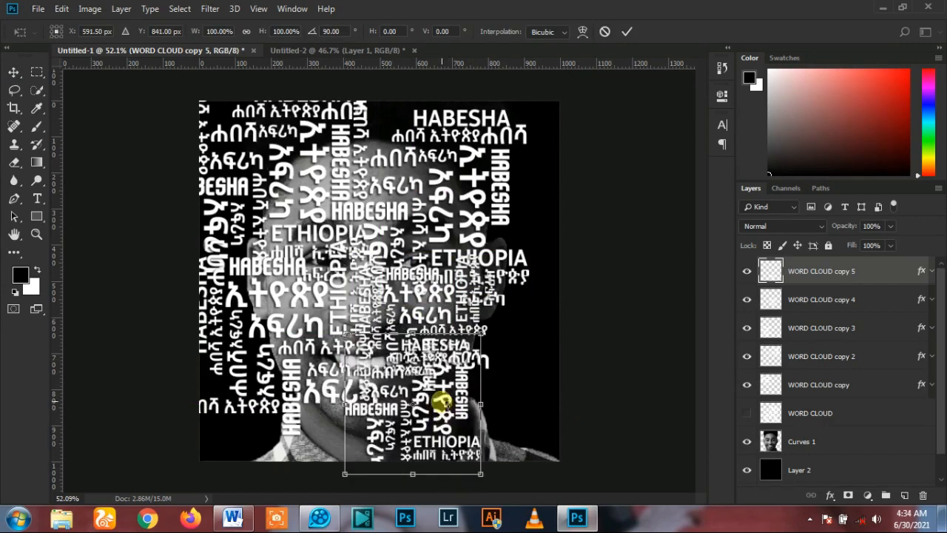
Scale the upright word cloud copy to 154.02% and move it down over the lower part of the portrait
{"action": "scroll", "coordinate": [452, 447], "scroll_direction": "up", "scroll_amount": 2}
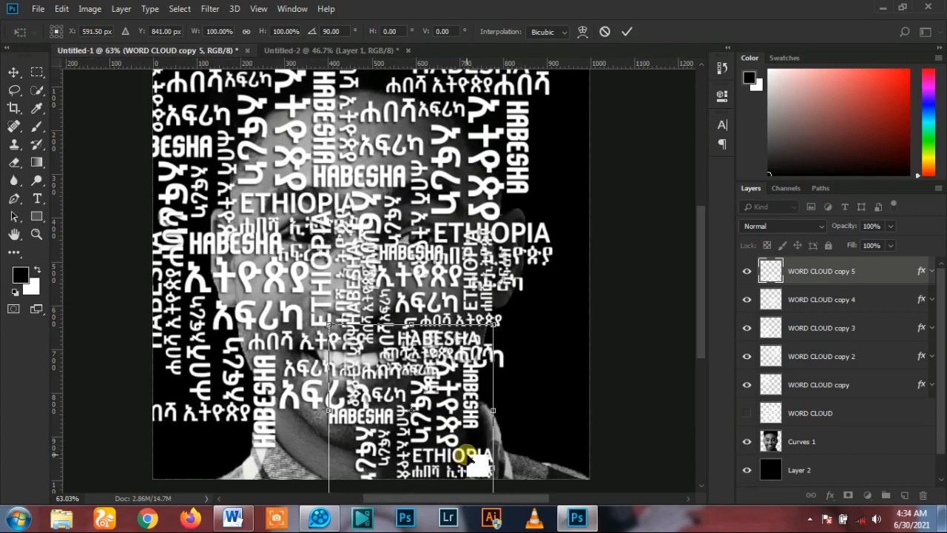
{"action": "scroll", "coordinate": [468, 451], "scroll_direction": "down", "scroll_amount": 1}
{"action": "left_click_drag", "start_coordinate": [491, 448], "coordinate": [594, 448]}
{"action": "scroll", "coordinate": [414, 322], "scroll_direction": "down", "scroll_amount": 1}
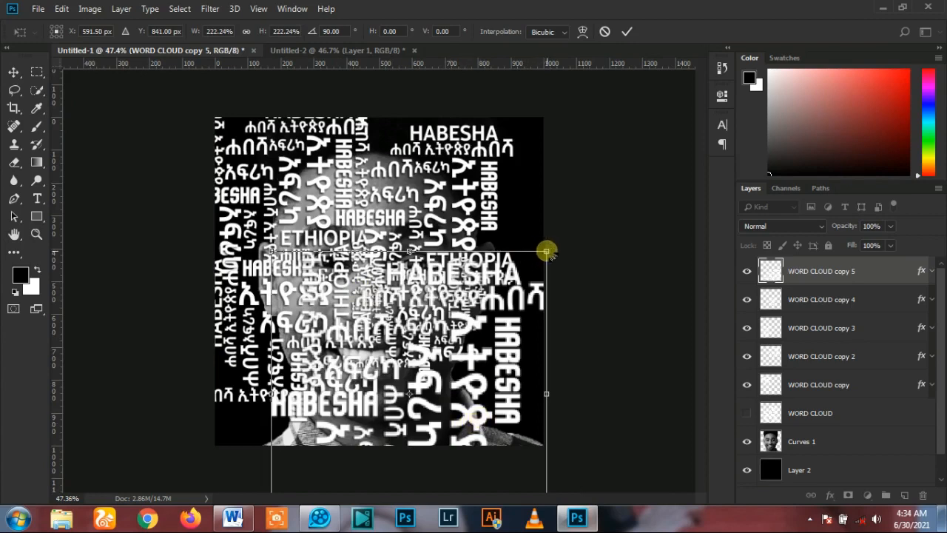
{"action": "left_click_drag", "start_coordinate": [548, 252], "coordinate": [505, 296]}
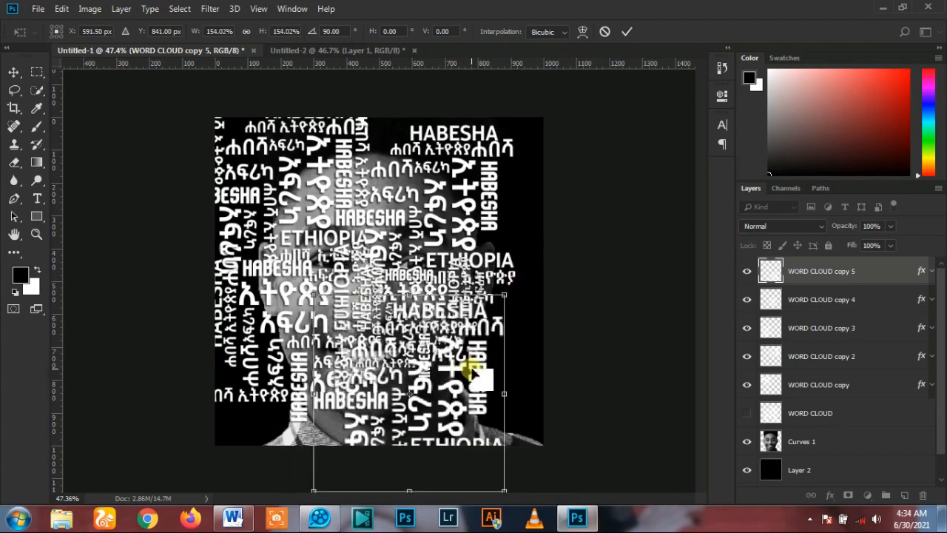
{"action": "left_click_drag", "start_coordinate": [473, 374], "coordinate": [499, 432]}
{"action": "key", "text": "Return"}
Duplicate the enlarged word cloud, rotate the duplicate by -90 degrees, and place it over the image's lower-right corner
{"action": "key", "text": "ctrl+j"}
{"action": "key", "text": "ctrl+t"}
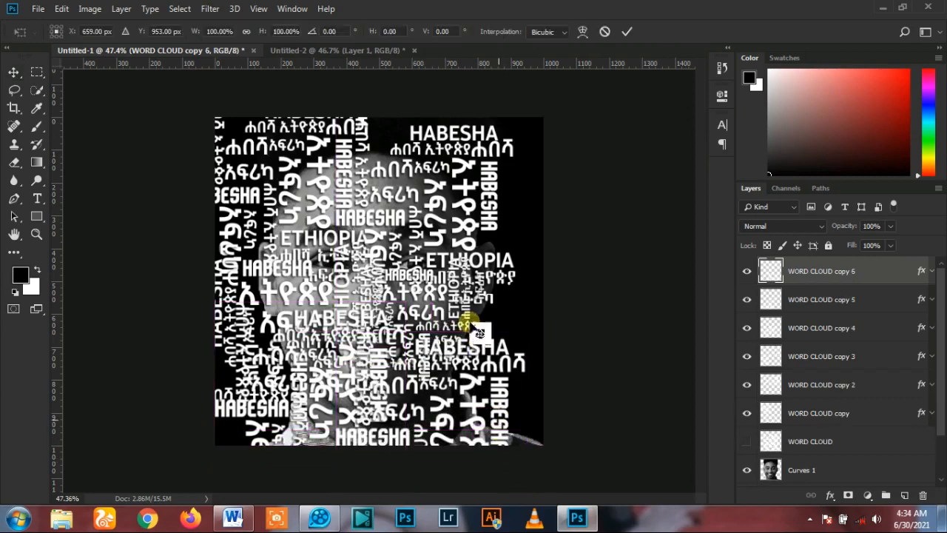
{"action": "left_click_drag", "start_coordinate": [466, 303], "coordinate": [372, 415]}
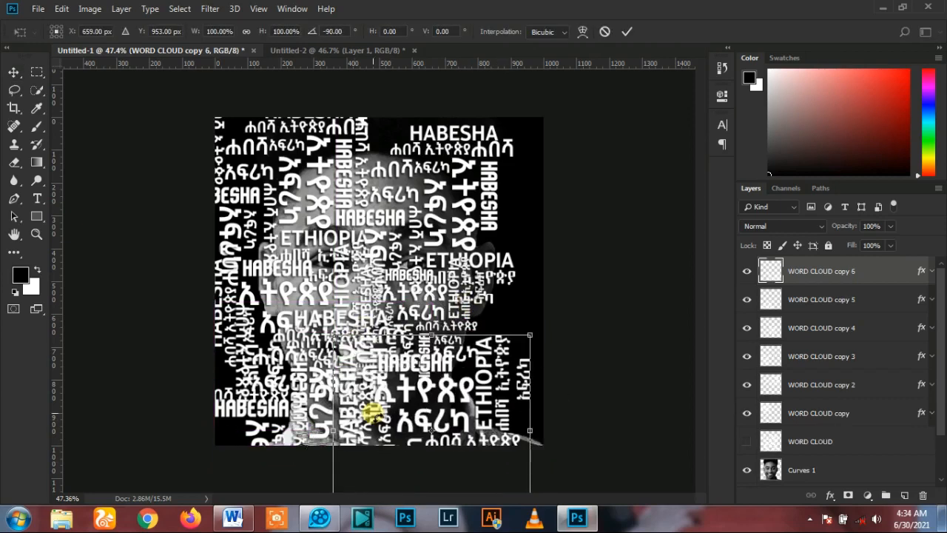
{"action": "left_click_drag", "start_coordinate": [403, 360], "coordinate": [452, 376]}
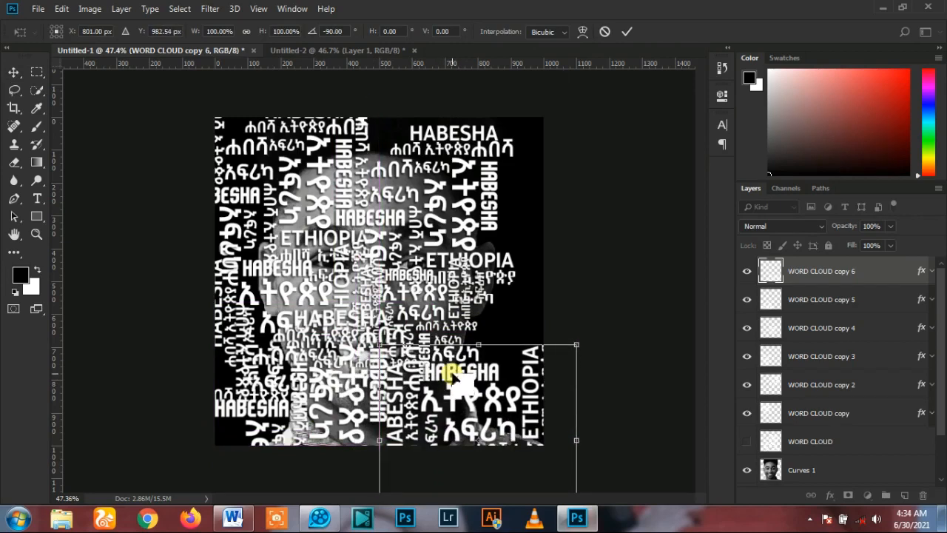
{"action": "key", "text": "Return"}
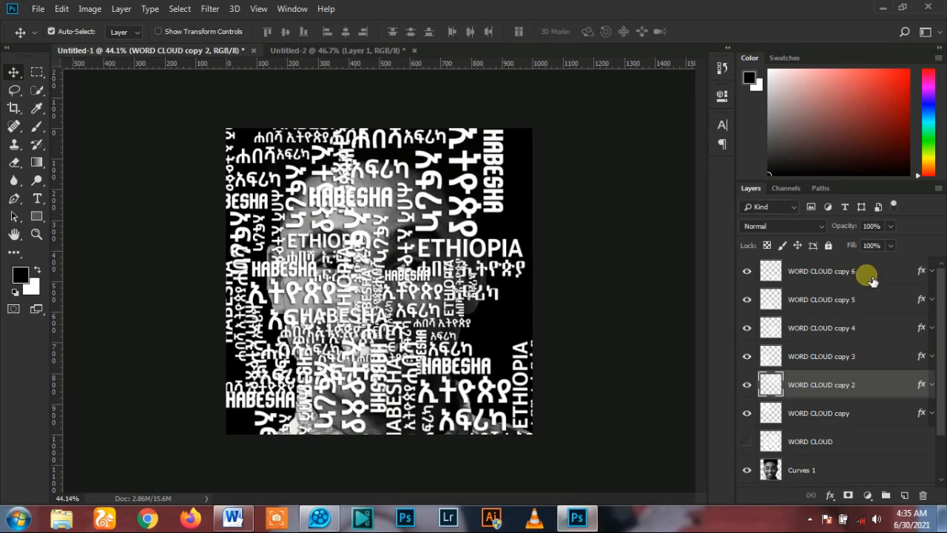
Group all the WORD CLOUD copies from copy 6 down to the first copy, and toggle the group's visibility to check it
{"action": "left_click", "coordinate": [871, 278]}
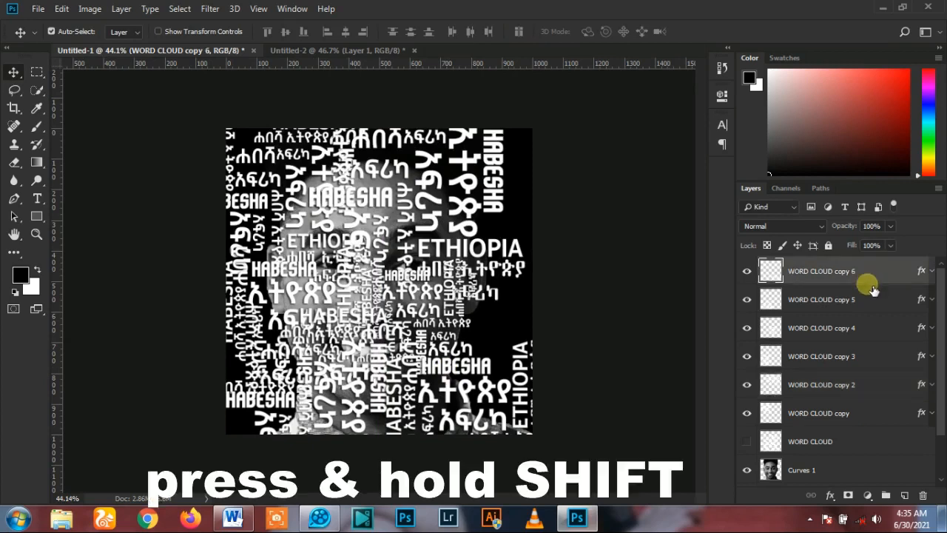
{"action": "scroll", "coordinate": [864, 410], "scroll_direction": "down", "scroll_amount": 1}
{"action": "left_click", "coordinate": [864, 394], "text": "shift"}
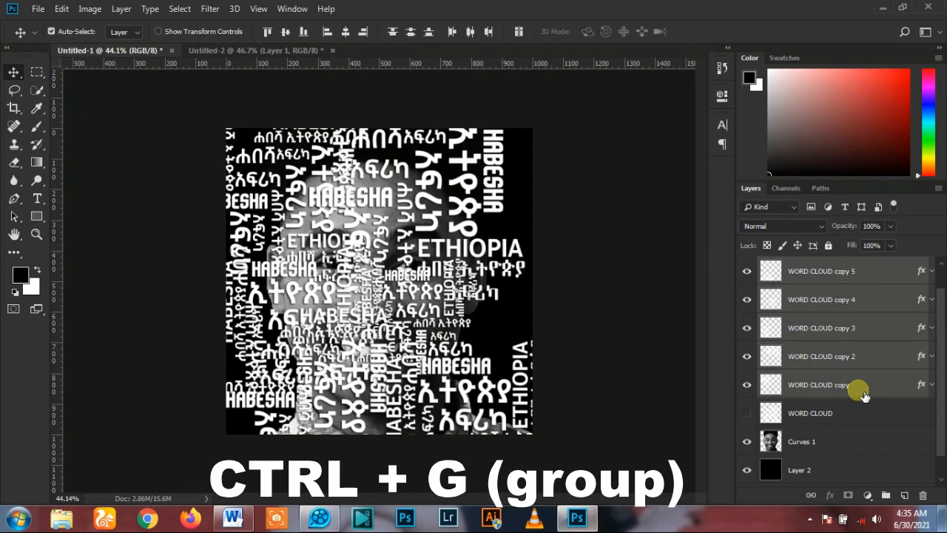
{"action": "key", "text": "ctrl+g"}
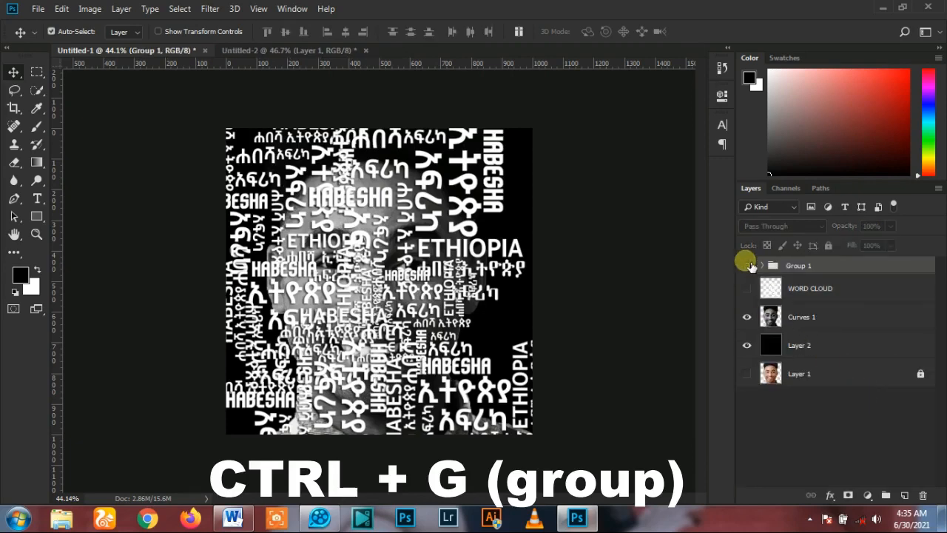
{"action": "left_click", "coordinate": [747, 265]}
{"action": "left_click", "coordinate": [747, 265]}
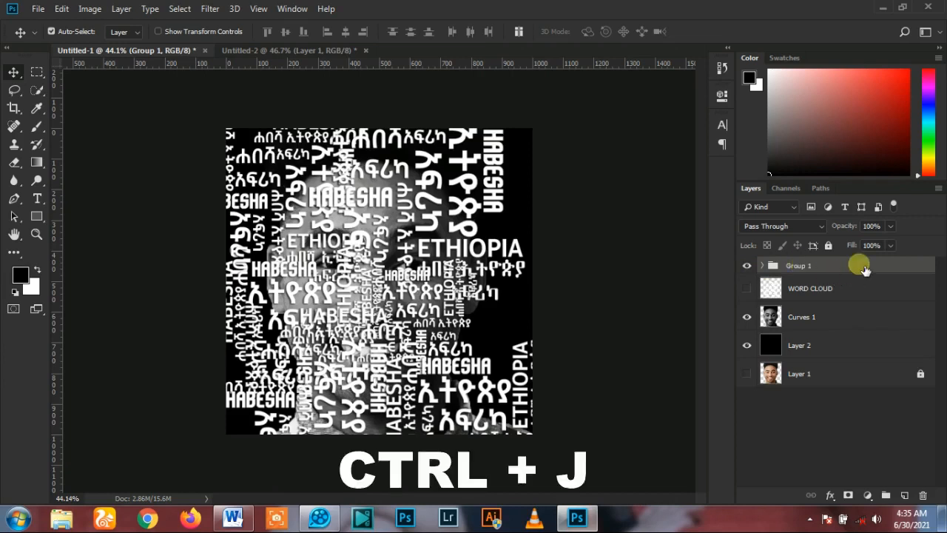
Duplicate the word cloud group, rotate the duplicate by -90 degrees to thicken the text coverage, and check the lettering up close
{"action": "key", "text": "ctrl+j"}
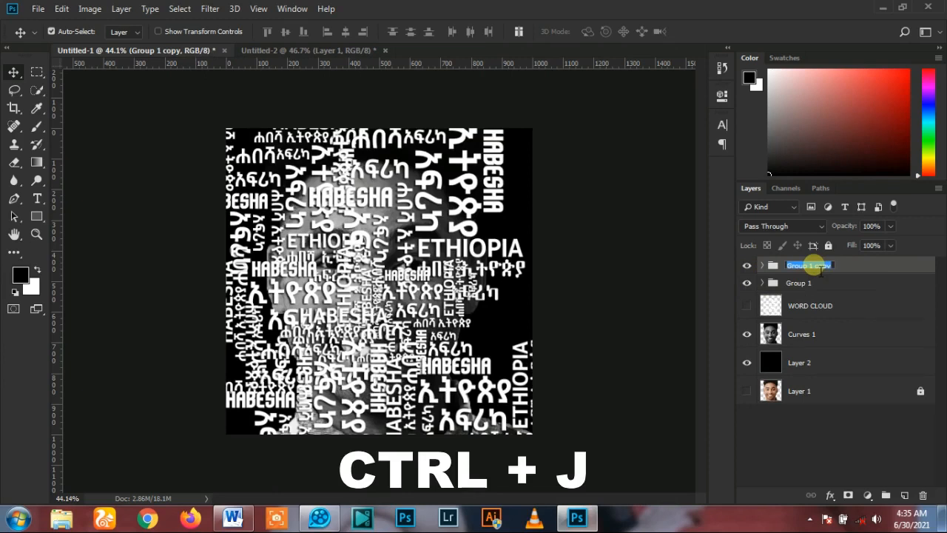
{"action": "left_click", "coordinate": [860, 271]}
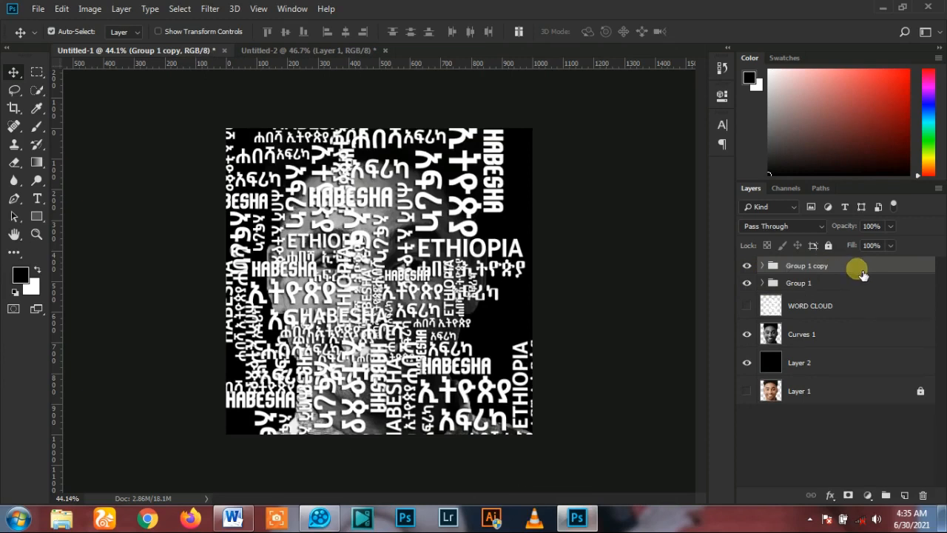
{"action": "key", "text": "ctrl+t"}
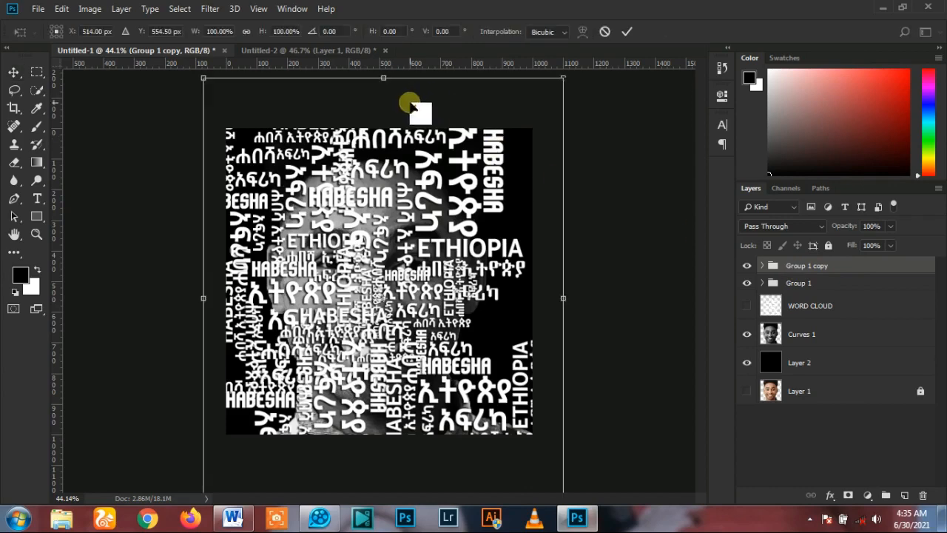
{"action": "key", "text": "ctrl+minus"}
{"action": "left_click_drag", "start_coordinate": [383, 120], "coordinate": [205, 276]}
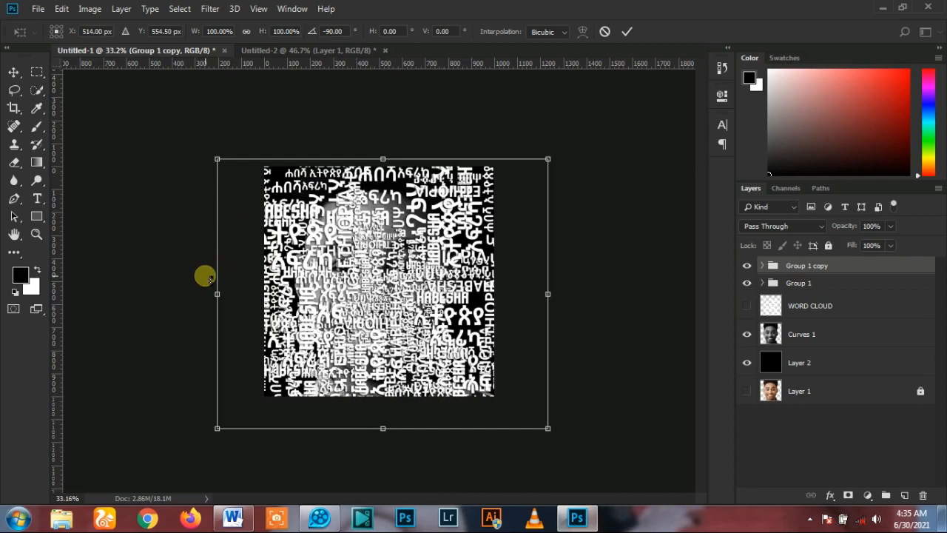
{"action": "double_click", "coordinate": [366, 292]}
{"action": "scroll", "coordinate": [373, 311], "scroll_direction": "up", "scroll_amount": 2}
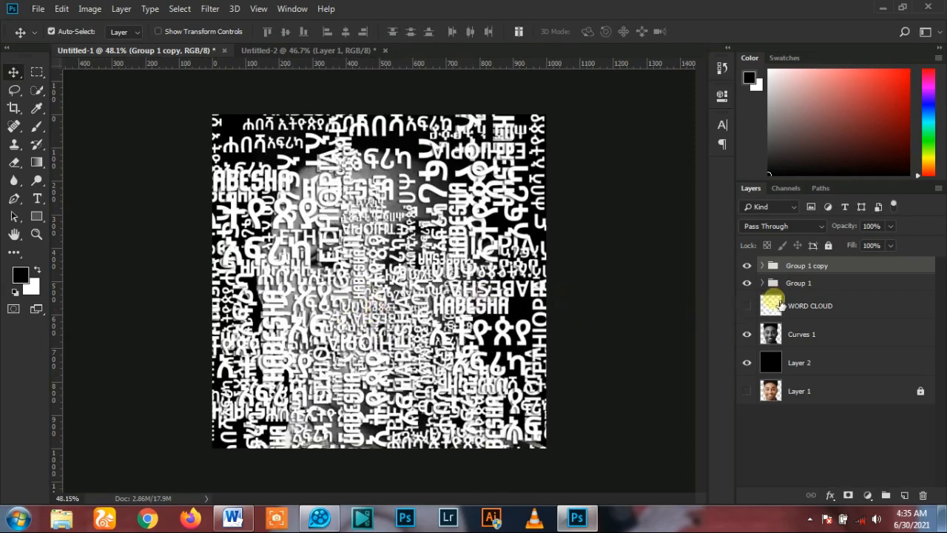
{"action": "scroll", "coordinate": [279, 252], "scroll_direction": "up", "scroll_amount": 2}
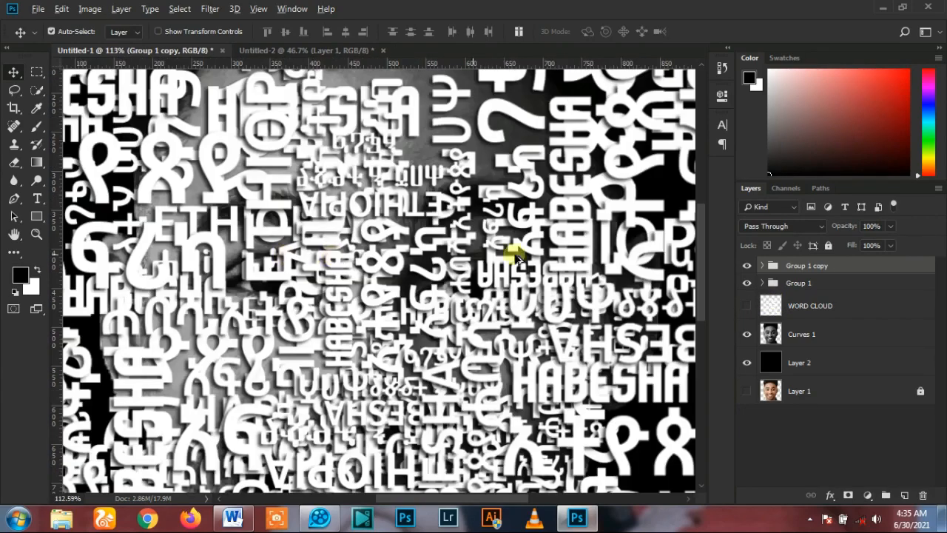
{"action": "scroll", "coordinate": [414, 238], "scroll_direction": "down", "scroll_amount": 2}
{"action": "scroll", "coordinate": [306, 295], "scroll_direction": "up", "scroll_amount": 1}
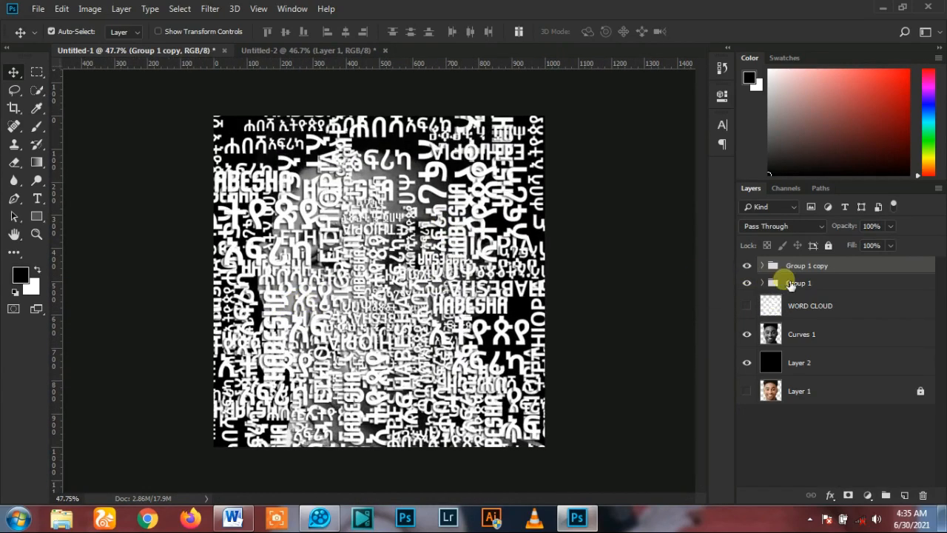
Convert Group 1 and Group 1 copy together into a single smart object
{"action": "left_click", "coordinate": [825, 287]}
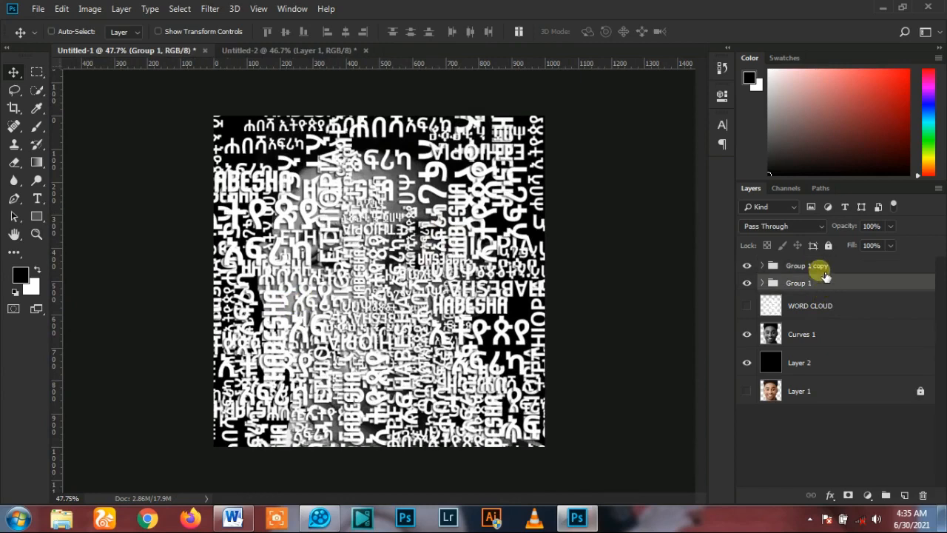
{"action": "left_click", "coordinate": [818, 268], "text": "shift"}
{"action": "left_click", "coordinate": [939, 189]}
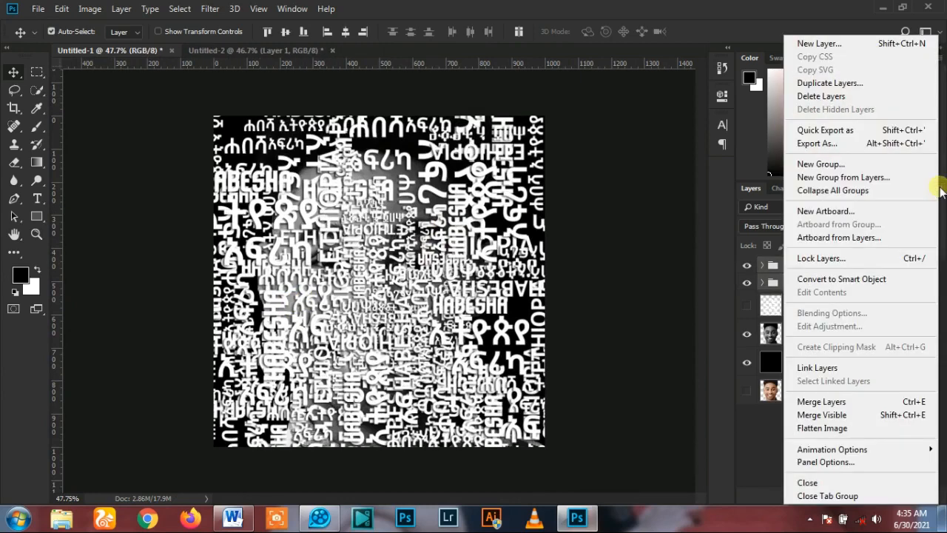
{"action": "left_click", "coordinate": [876, 280]}
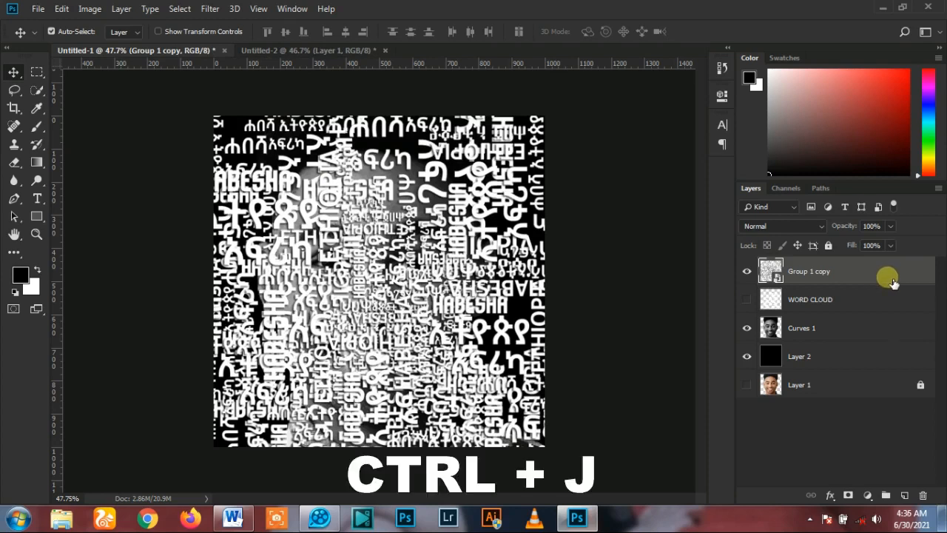
Duplicate the word cloud smart object, hide the original, and rename the duplicate "displacement"
{"action": "key", "text": "ctrl+j"}
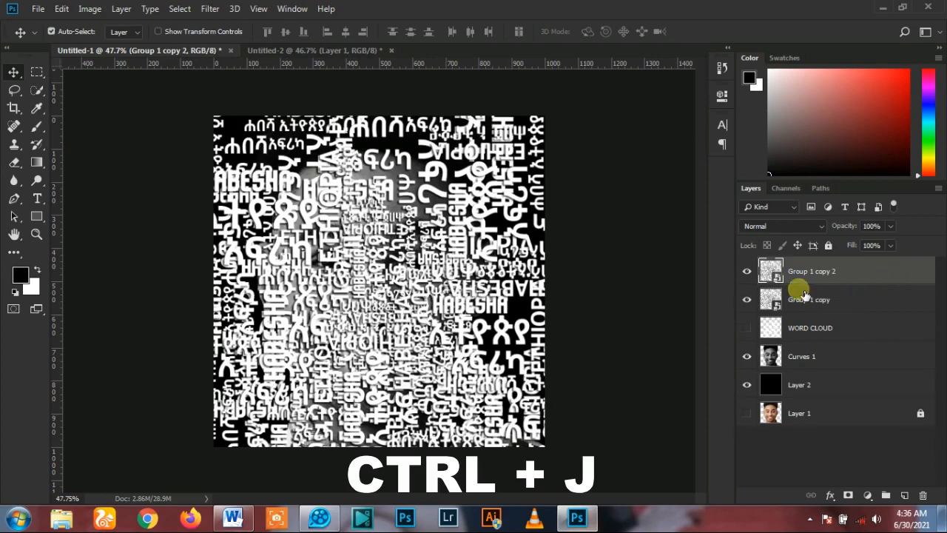
{"action": "left_click", "coordinate": [747, 299]}
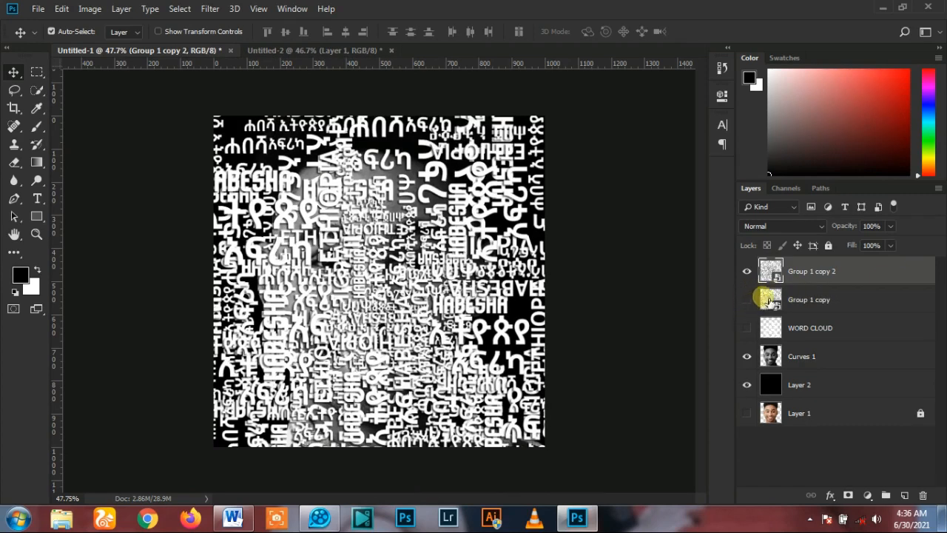
{"action": "left_click", "coordinate": [818, 271]}
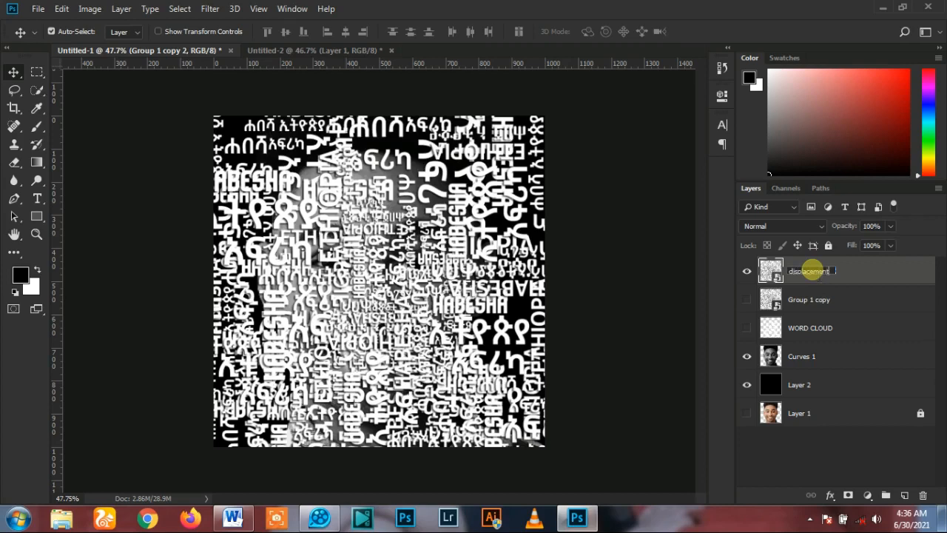
{"action": "key", "text": "Return"}
Apply the Displace filter with horizontal scale 10, Stretch To Fit and Repeat Edge Pixels, using displacement.PSD as the map
{"action": "left_click", "coordinate": [208, 9]}
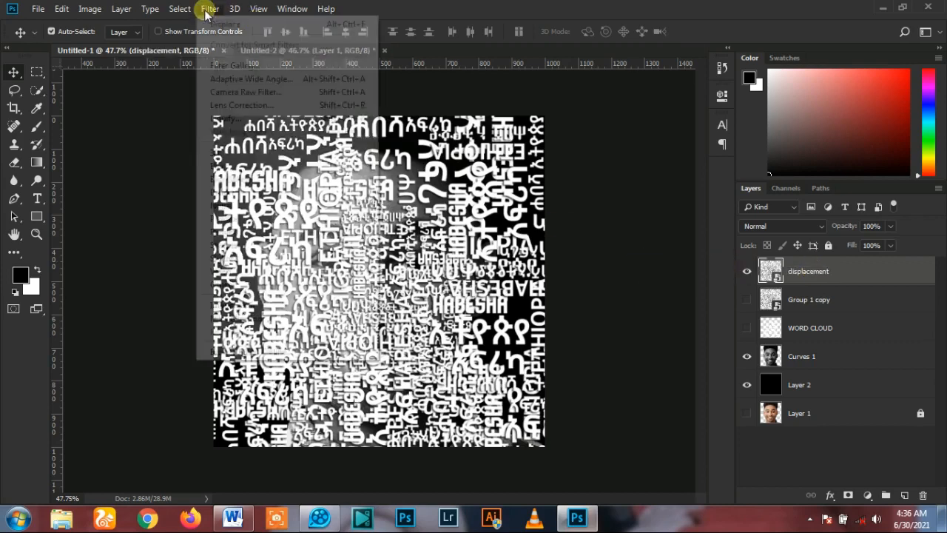
{"action": "mouse_move", "coordinate": [274, 191]}
{"action": "left_click", "coordinate": [423, 190]}
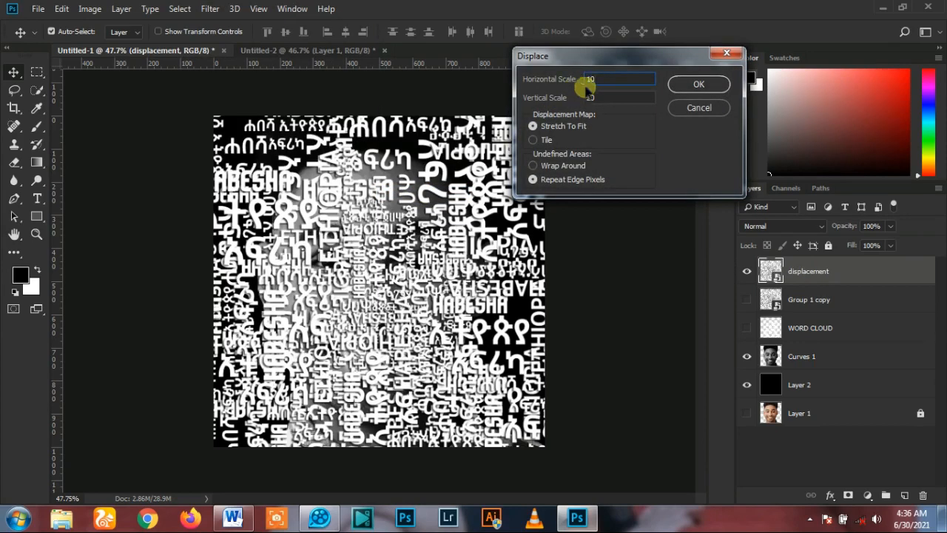
{"action": "key", "text": "Tab"}
{"action": "left_click", "coordinate": [698, 84]}
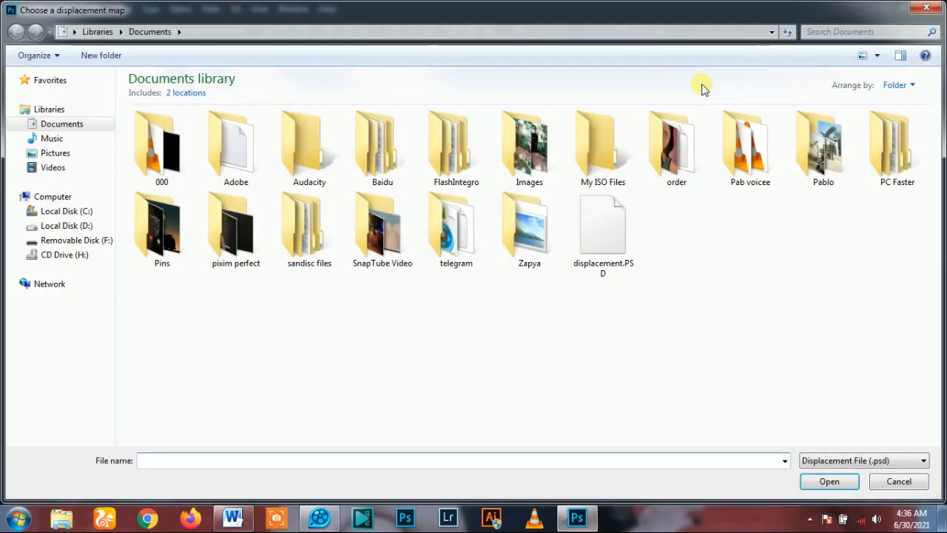
{"action": "left_click", "coordinate": [597, 241]}
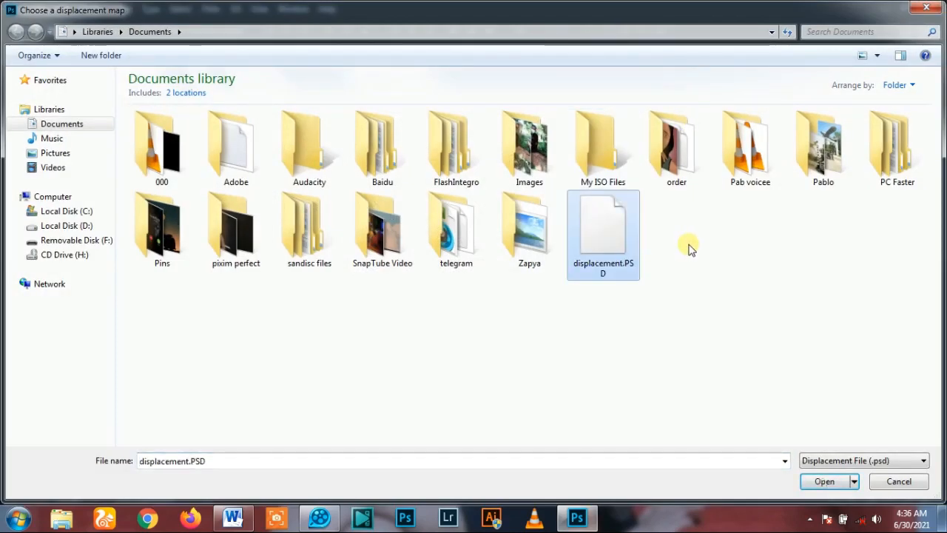
{"action": "left_click", "coordinate": [839, 482]}
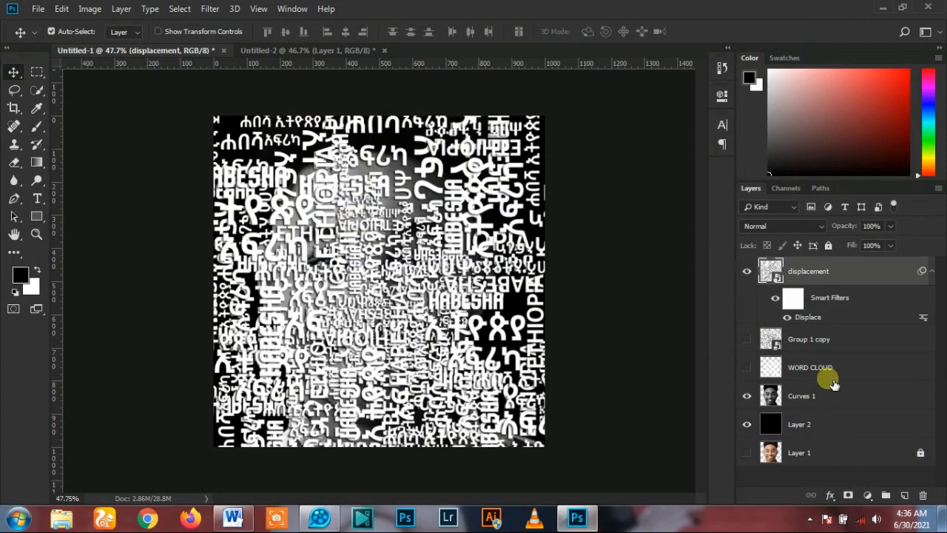
Hide the displacement layer and mask the Curves 1 portrait with a selection loaded from its lettering
{"action": "left_click_drag", "start_coordinate": [823, 368], "coordinate": [610, 359]}
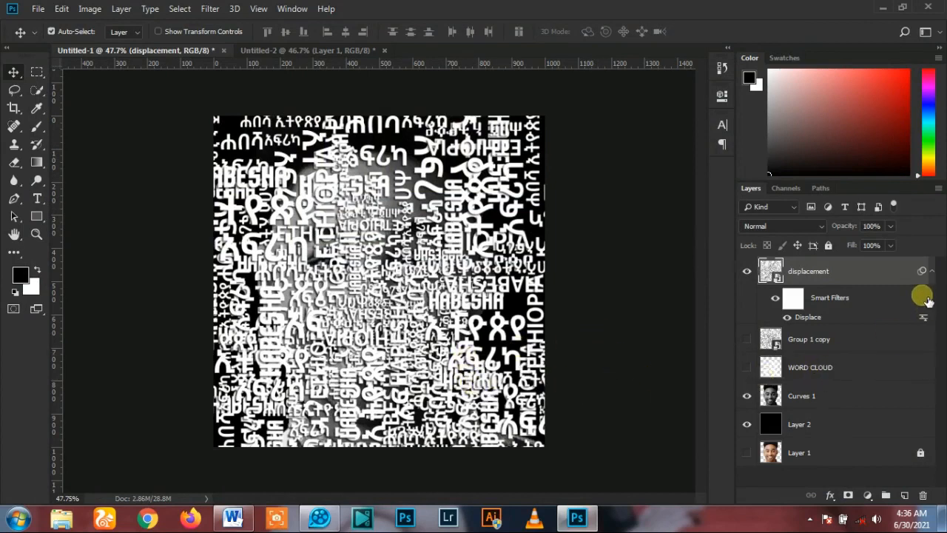
{"action": "left_click", "coordinate": [933, 271]}
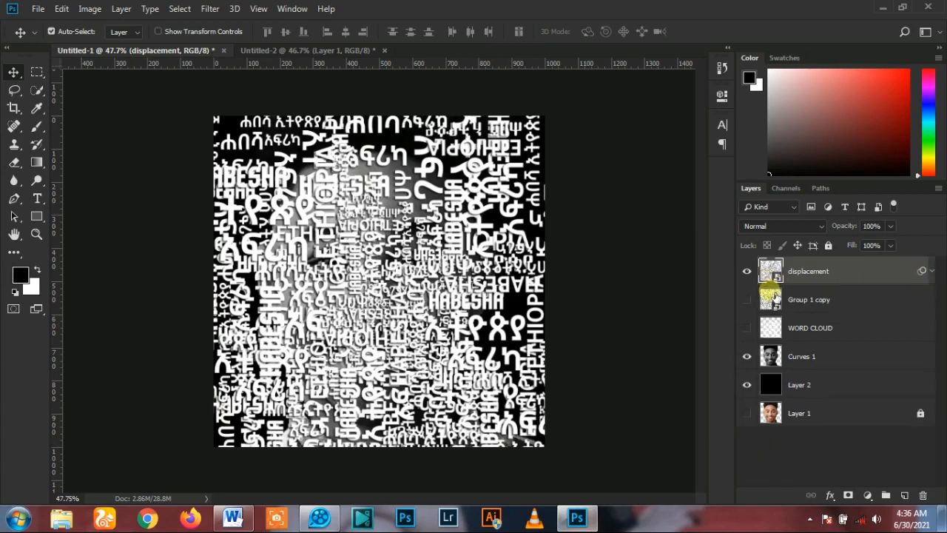
{"action": "left_click", "coordinate": [748, 270]}
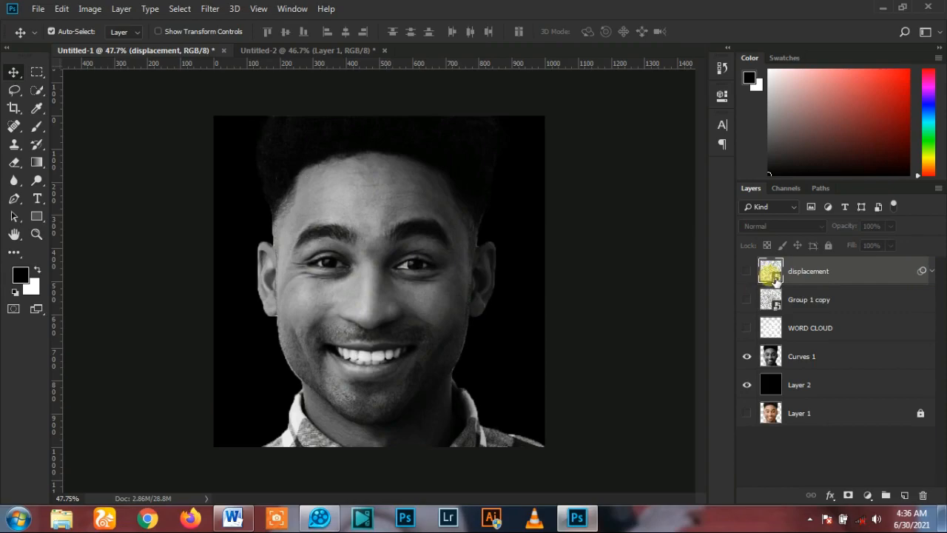
{"action": "left_click", "coordinate": [770, 273], "text": "ctrl"}
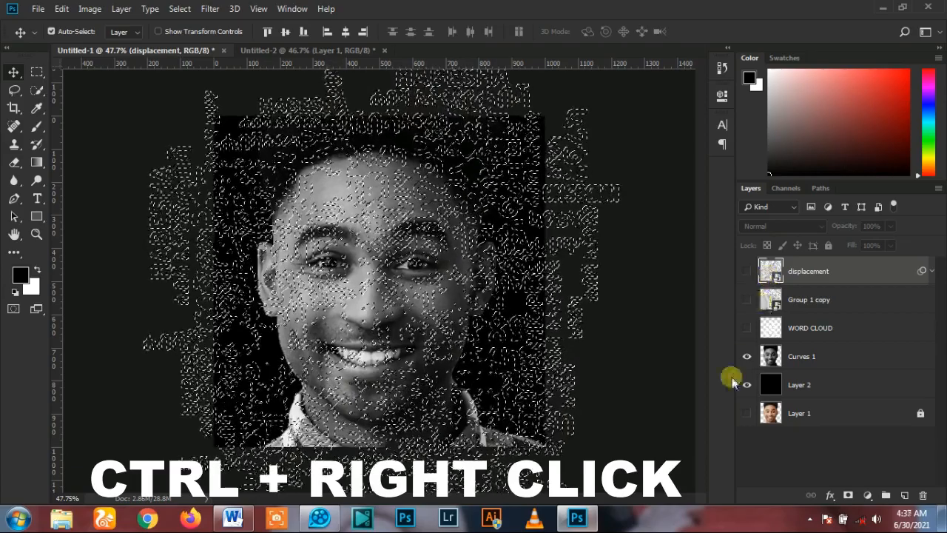
{"action": "left_click", "coordinate": [775, 359]}
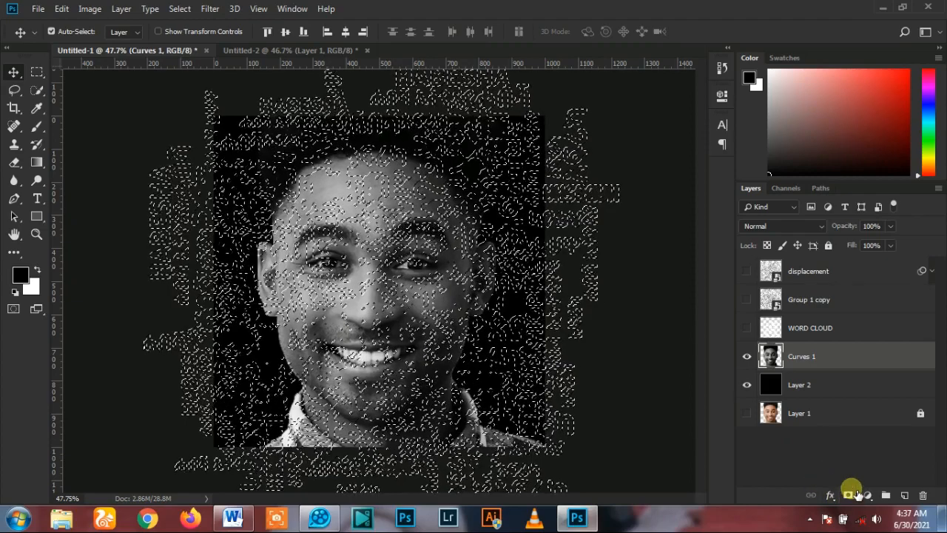
{"action": "left_click", "coordinate": [855, 494]}
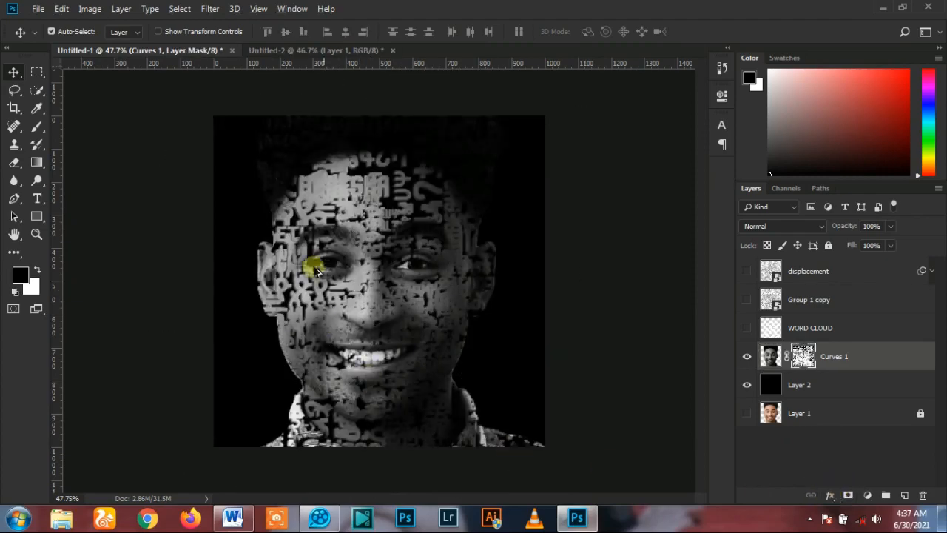
{"action": "scroll", "coordinate": [355, 218], "scroll_direction": "up", "scroll_amount": 5}
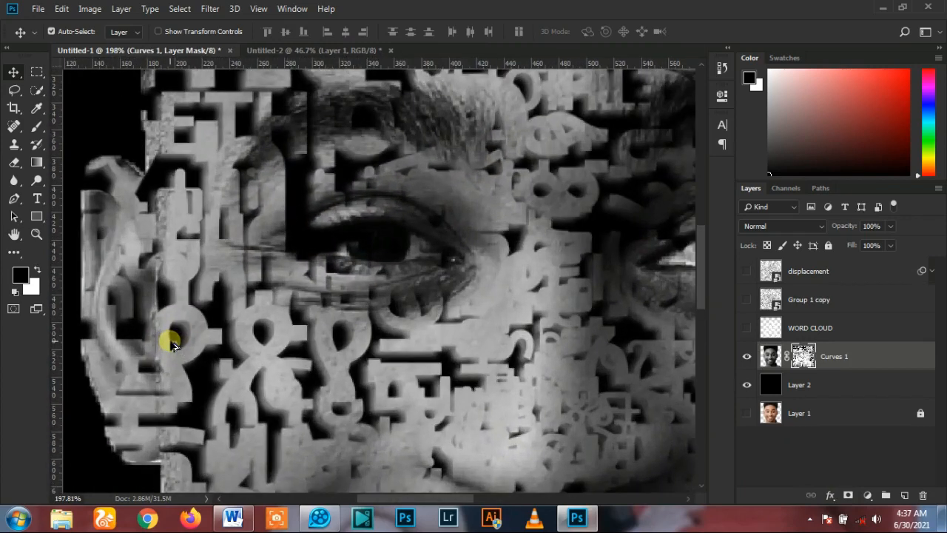
{"action": "scroll", "coordinate": [302, 245], "scroll_direction": "down", "scroll_amount": 5}
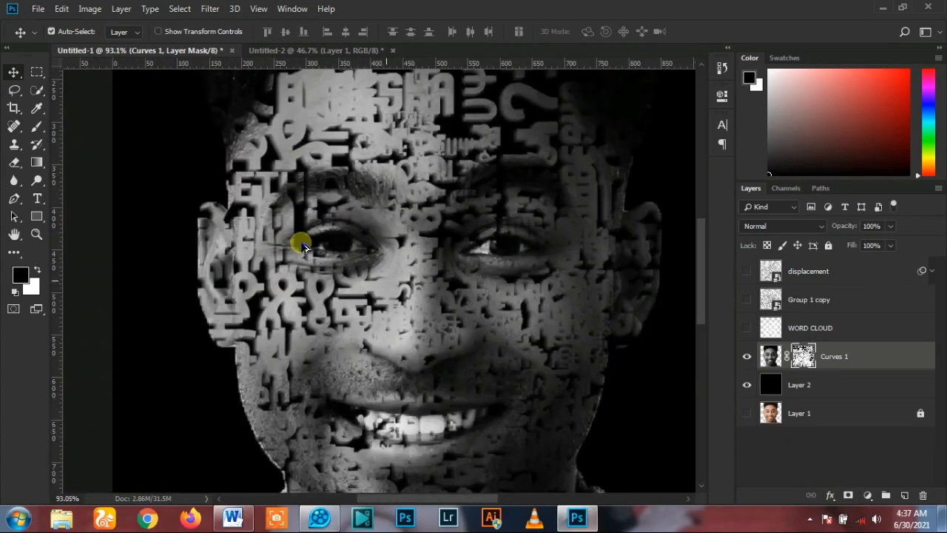
{"action": "scroll", "coordinate": [248, 244], "scroll_direction": "up", "scroll_amount": 1}
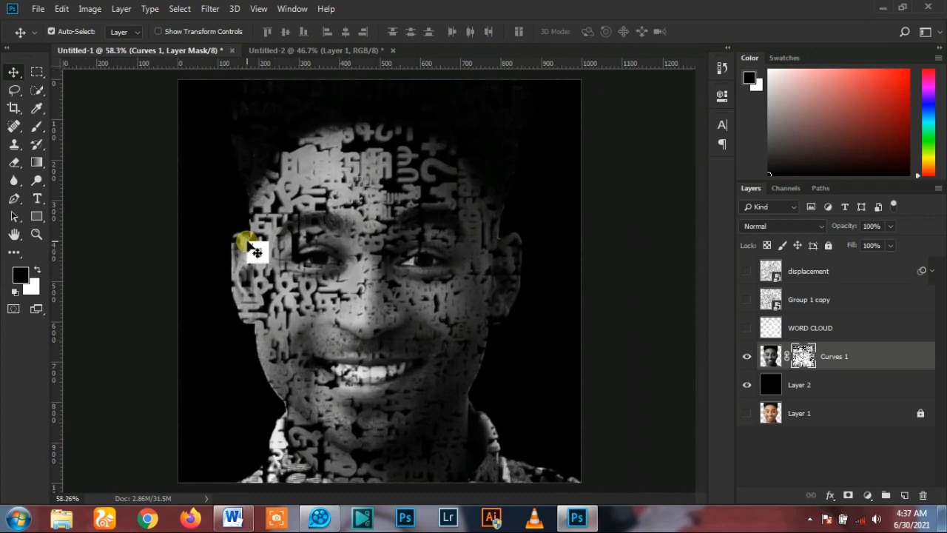
Stamp the visible layers into a new layer, hide Curves 1, and move the stamped layer to the top of the stack
{"action": "key", "text": "ctrl+shift+alt+e"}
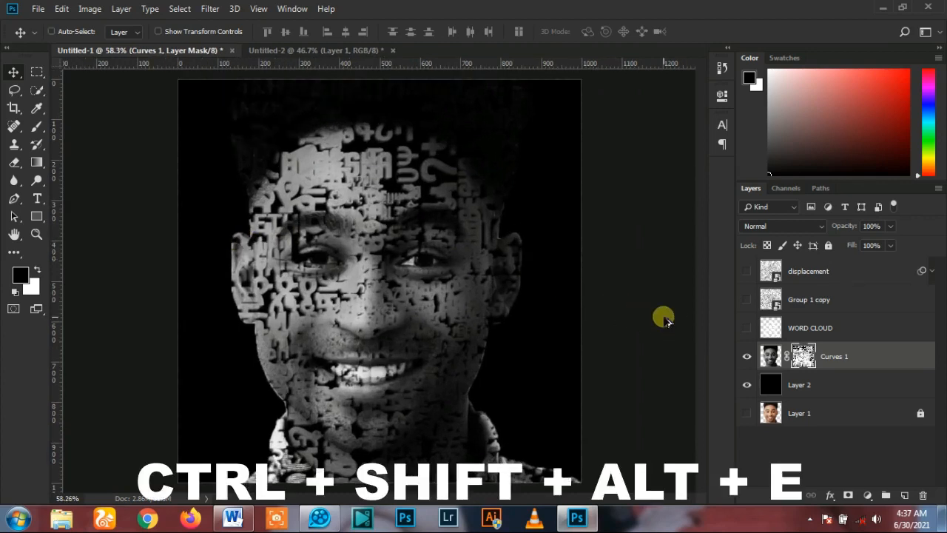
{"action": "key", "text": "ctrl+shift+alt+e"}
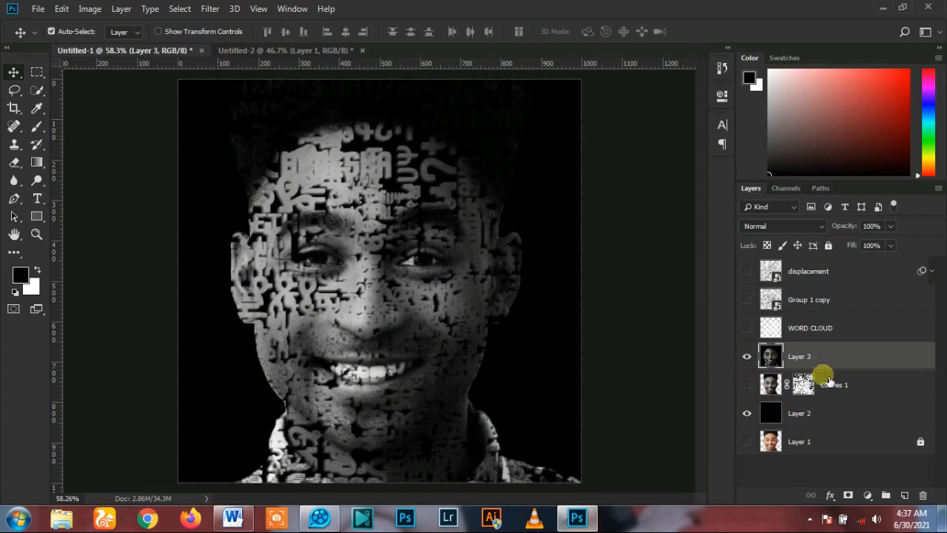
{"action": "left_click_drag", "start_coordinate": [843, 356], "coordinate": [860, 268]}
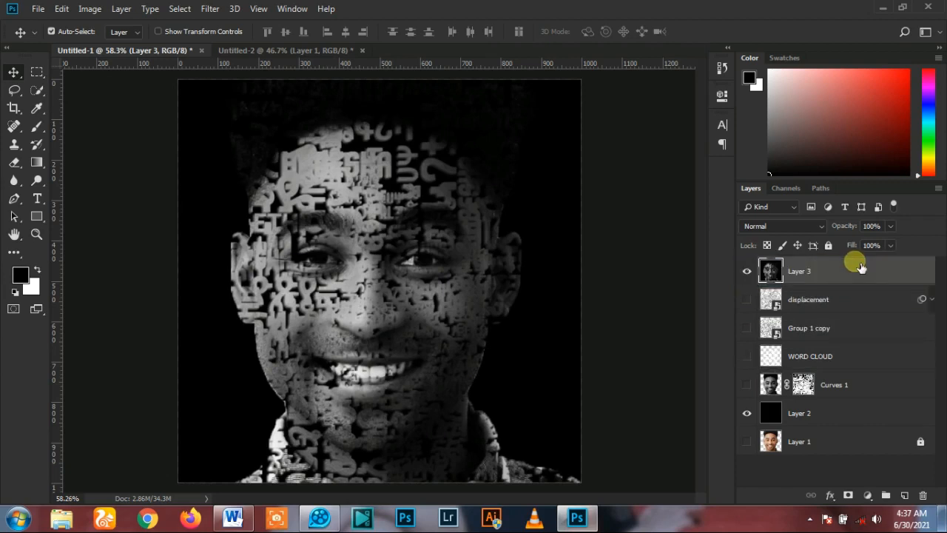
Show the displacement layer and set the blend mode of the stamped Layer 3 to Linear Burn
{"action": "scroll", "coordinate": [585, 299], "scroll_direction": "down", "scroll_amount": 1}
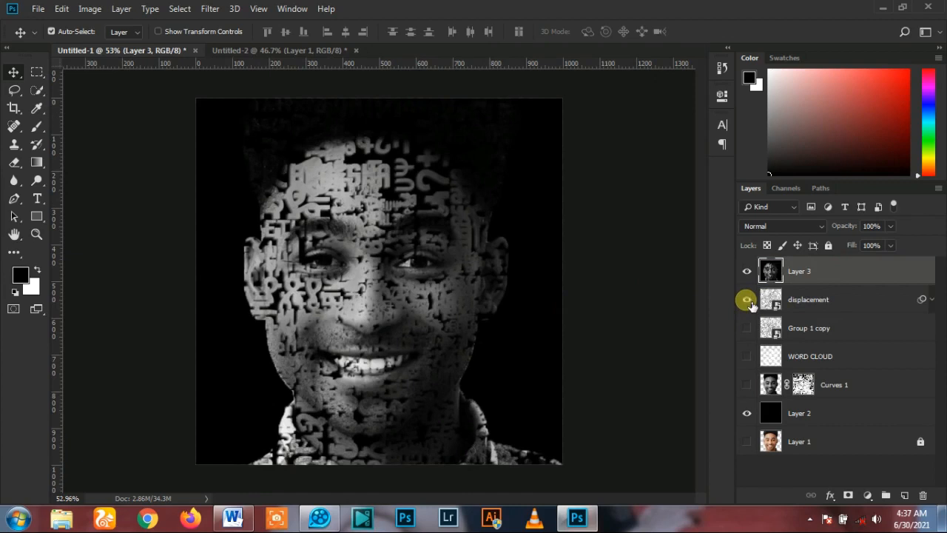
{"action": "left_click", "coordinate": [781, 224]}
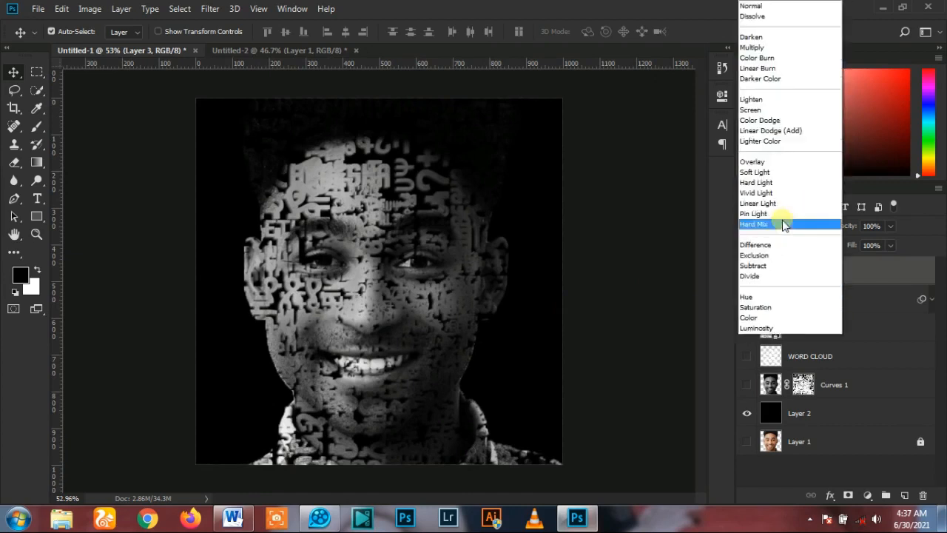
{"action": "left_click", "coordinate": [773, 70]}
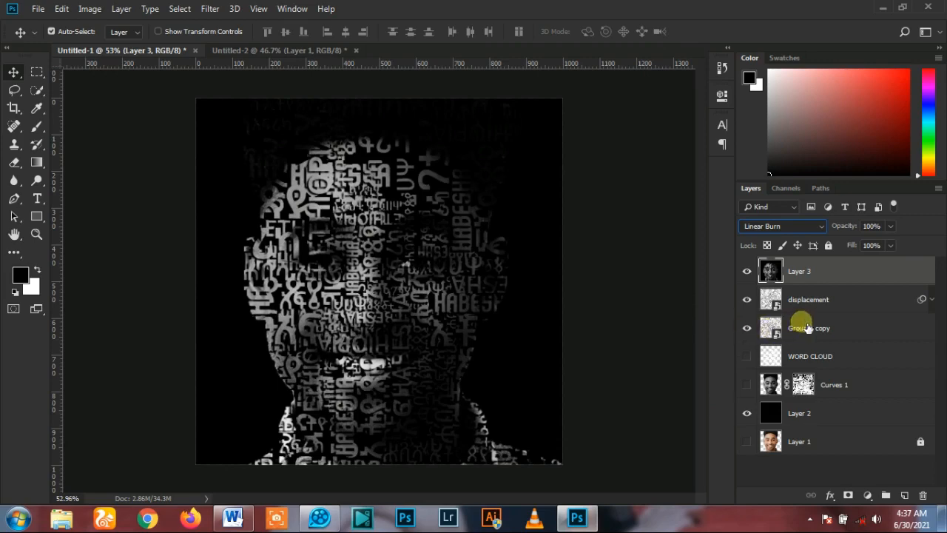
Move the visible Group 1 copy above Layer 3 and mask it so its lettering shows only outside the man's silhouette
{"action": "left_click_drag", "start_coordinate": [803, 322], "coordinate": [846, 270]}
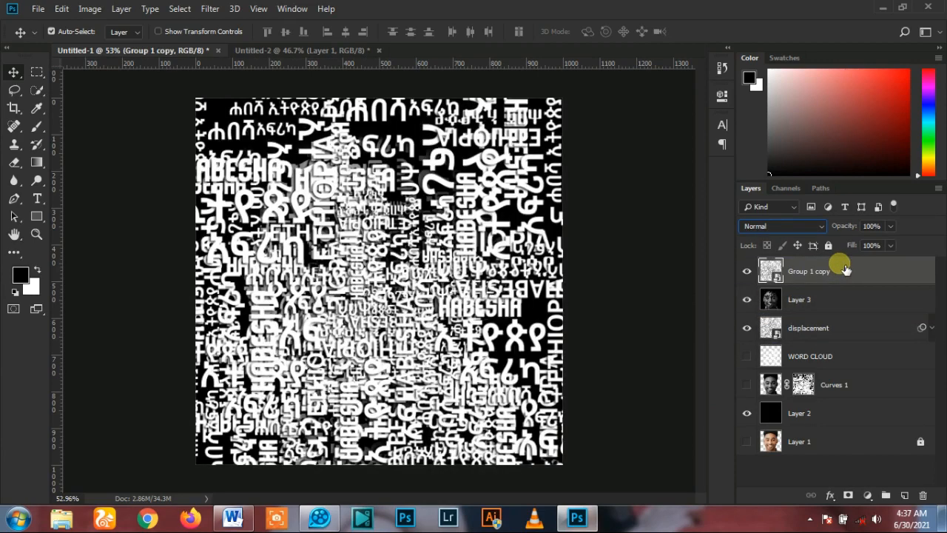
{"action": "left_click", "coordinate": [776, 393], "text": "ctrl"}
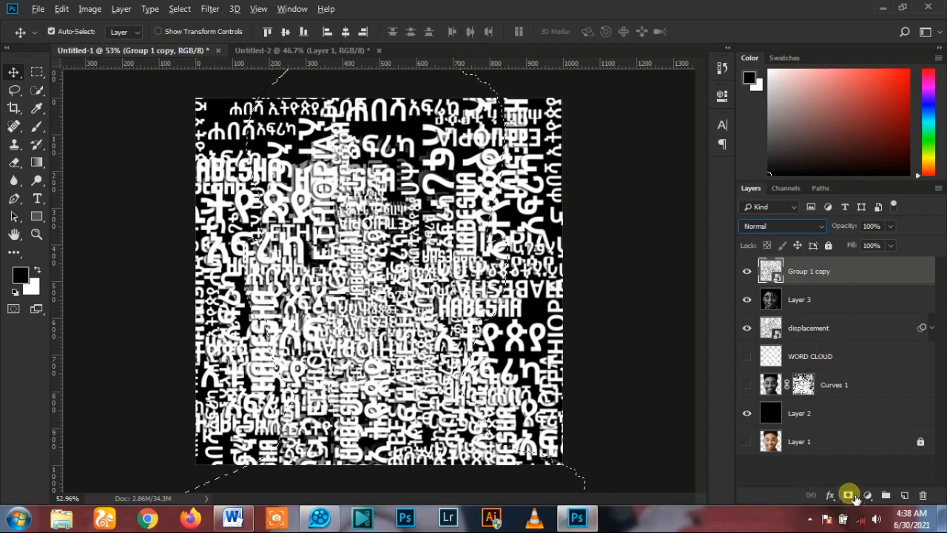
{"action": "left_click", "coordinate": [849, 497]}
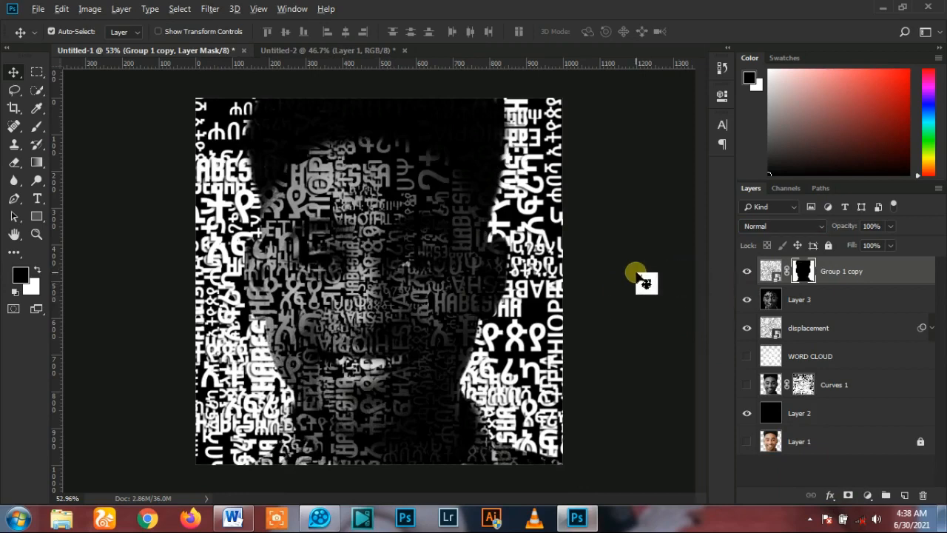
Unlink the mask from Group 1 copy and lower the layer's opacity to 21%
{"action": "scroll", "coordinate": [636, 273], "scroll_direction": "down", "scroll_amount": 1}
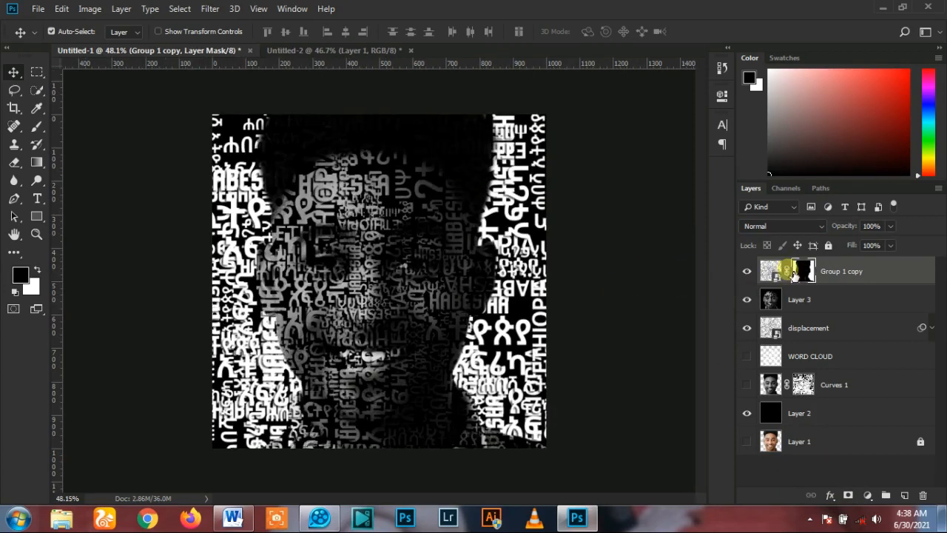
{"action": "left_click_drag", "start_coordinate": [795, 272], "coordinate": [622, 287]}
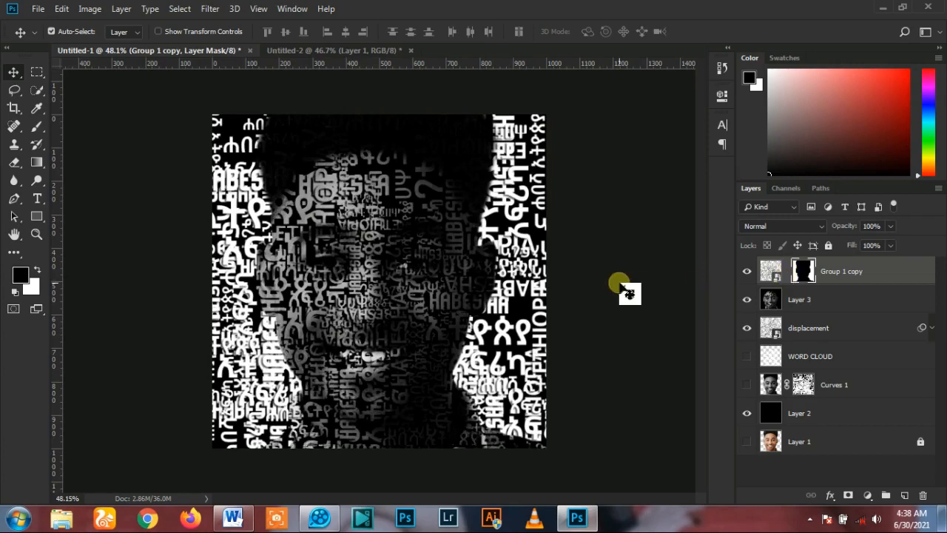
{"action": "scroll", "coordinate": [619, 283], "scroll_direction": "down", "scroll_amount": 1}
{"action": "scroll", "coordinate": [89, 247], "scroll_direction": "up", "scroll_amount": 1}
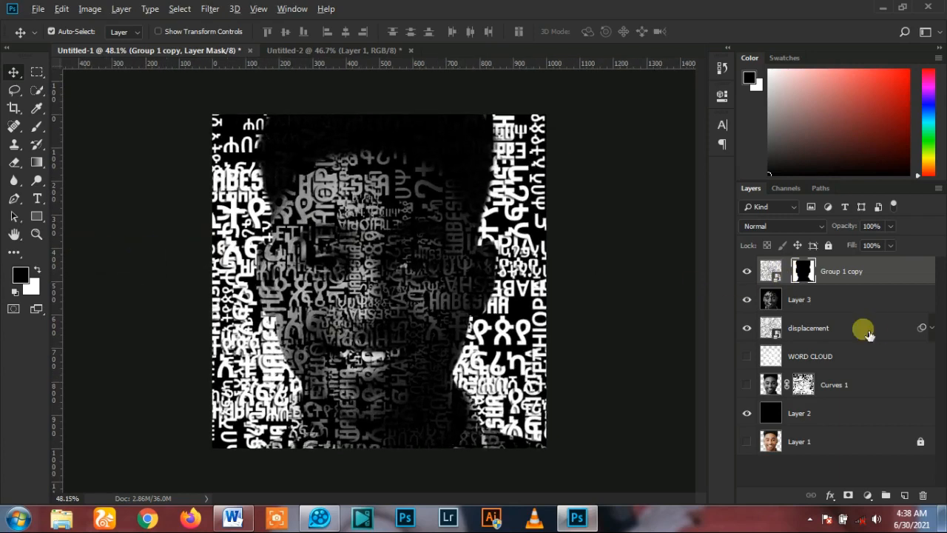
{"action": "scroll", "coordinate": [573, 307], "scroll_direction": "down", "scroll_amount": 2}
{"action": "scroll", "coordinate": [259, 266], "scroll_direction": "up", "scroll_amount": 1}
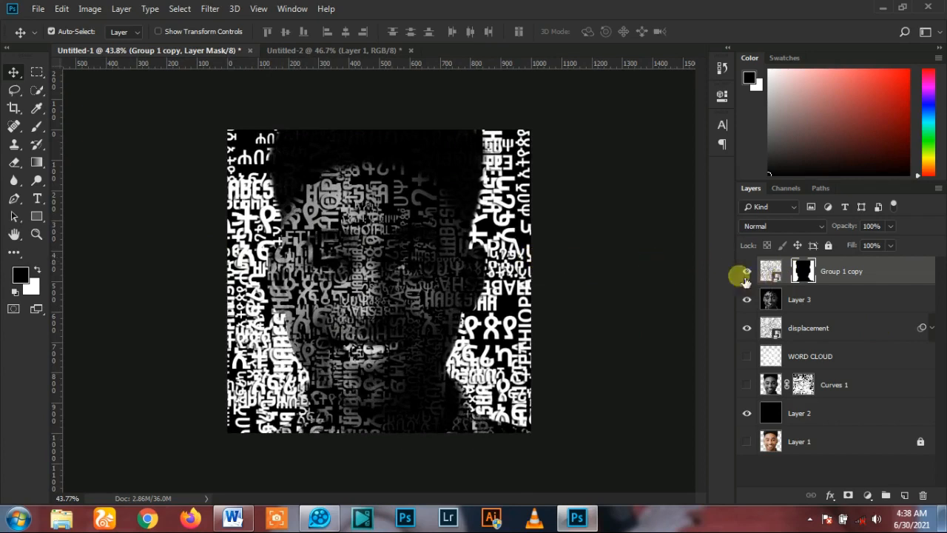
{"action": "left_click", "coordinate": [779, 275]}
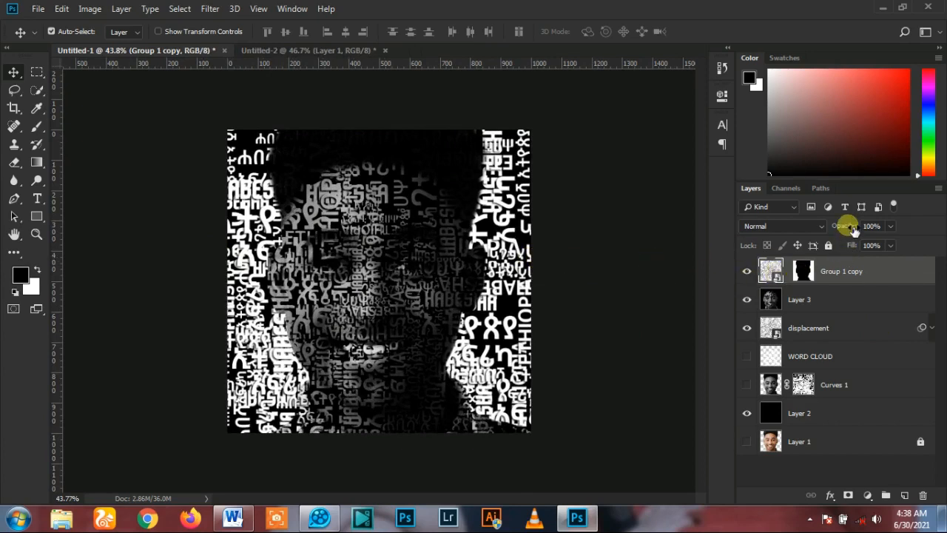
{"action": "left_click_drag", "start_coordinate": [851, 228], "coordinate": [800, 233]}
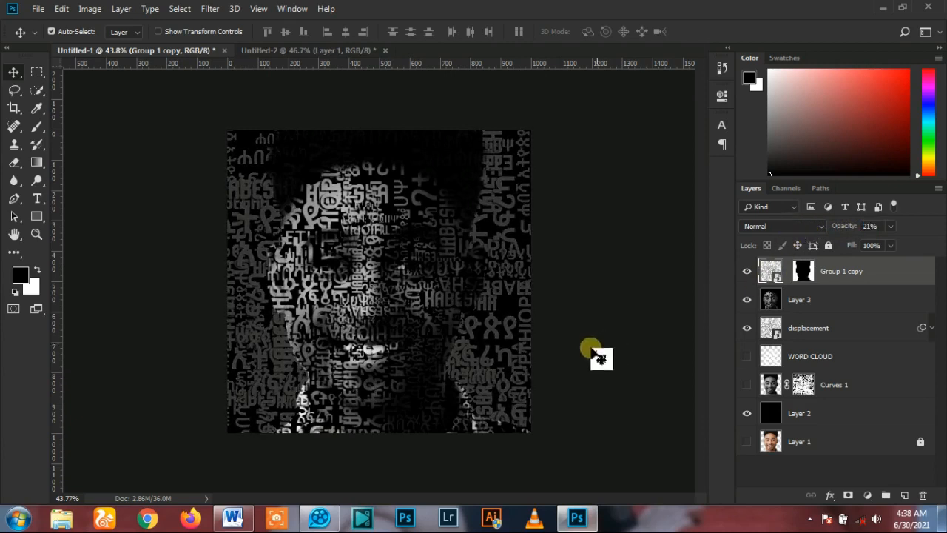
Start a free transform on the Group 1 copy lettering with the whole canvas in view
{"action": "key", "text": "ctrl+t"}
{"action": "key", "text": "ctrl+0"}
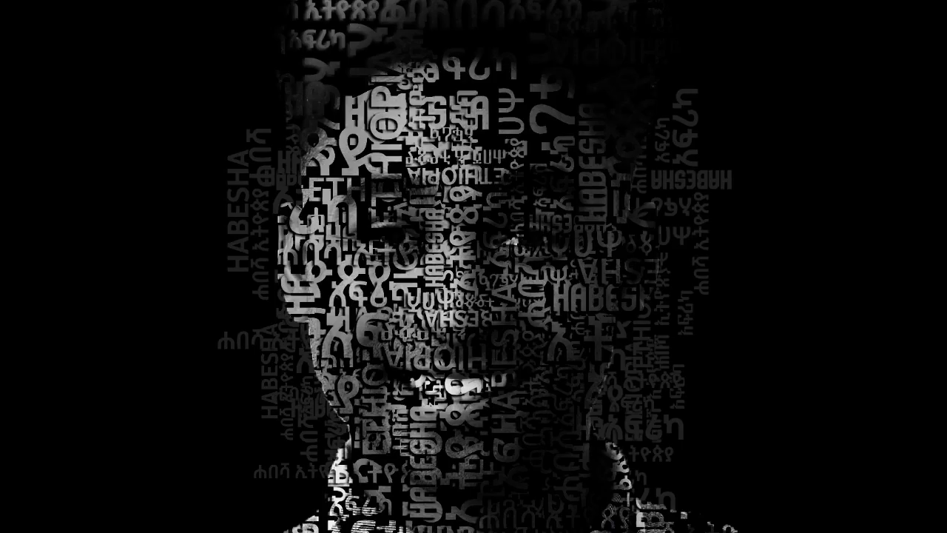